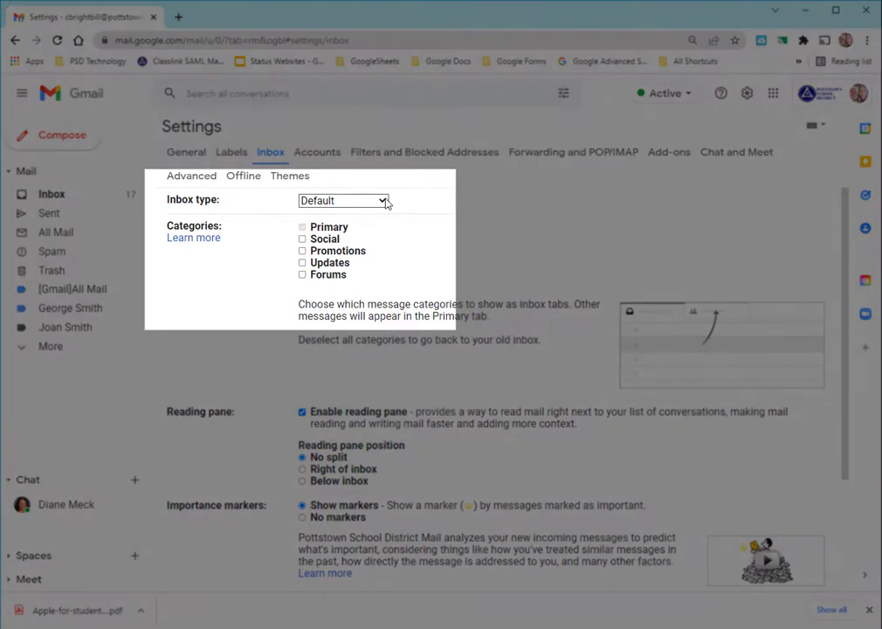
# Set the inbox type to Important first and save the changes
pyautogui.click(381, 202)
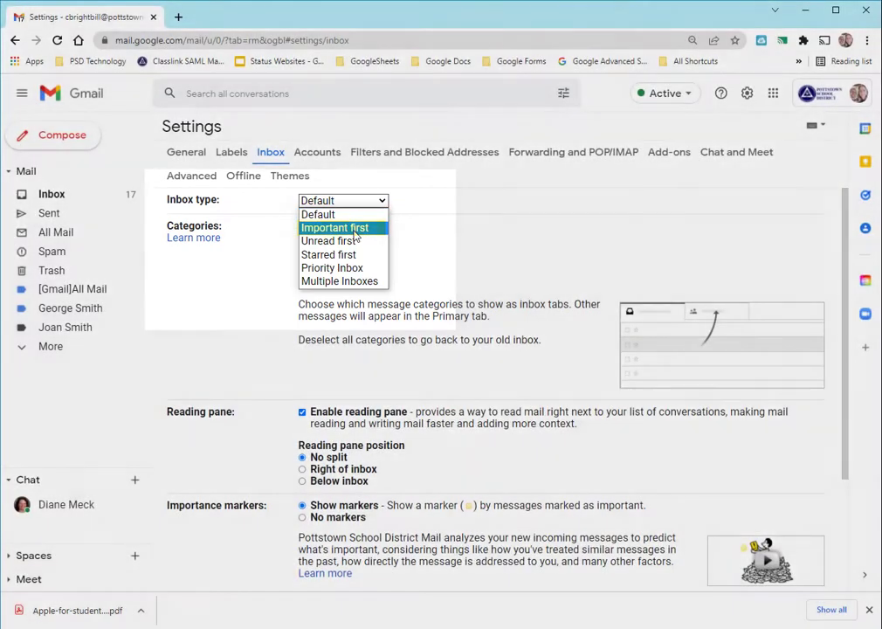
pyautogui.click(356, 229)
pyautogui.scroll(-1, 835, 424)
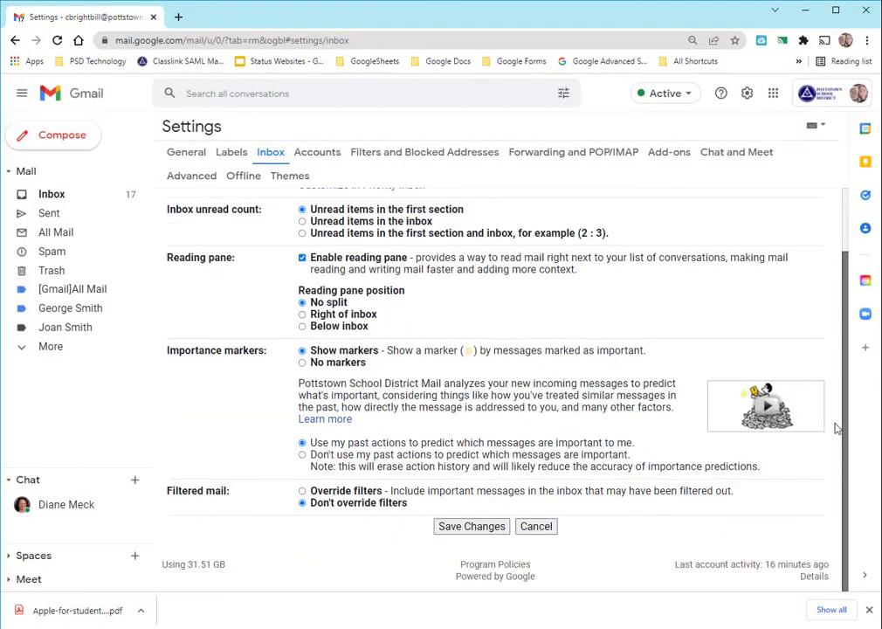
pyautogui.click(470, 527)
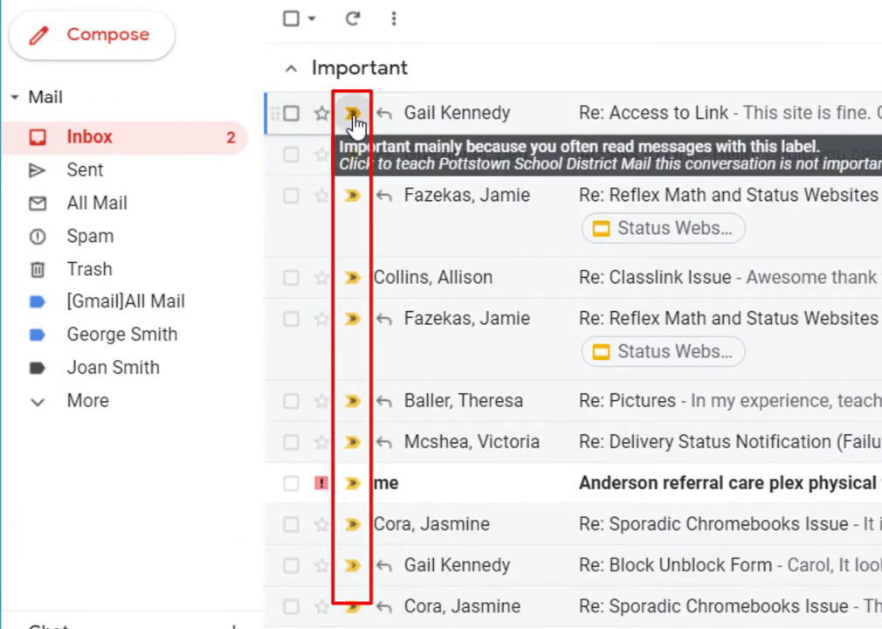
# Examine the importance marker on the first message and the display options of the Important section
pyautogui.click(353, 116)
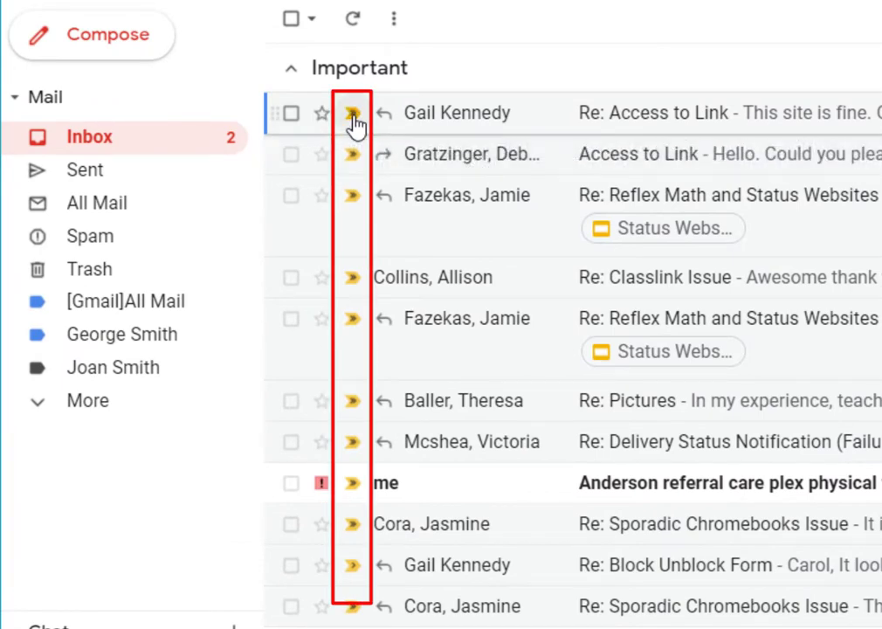
pyautogui.moveTo(355, 122)
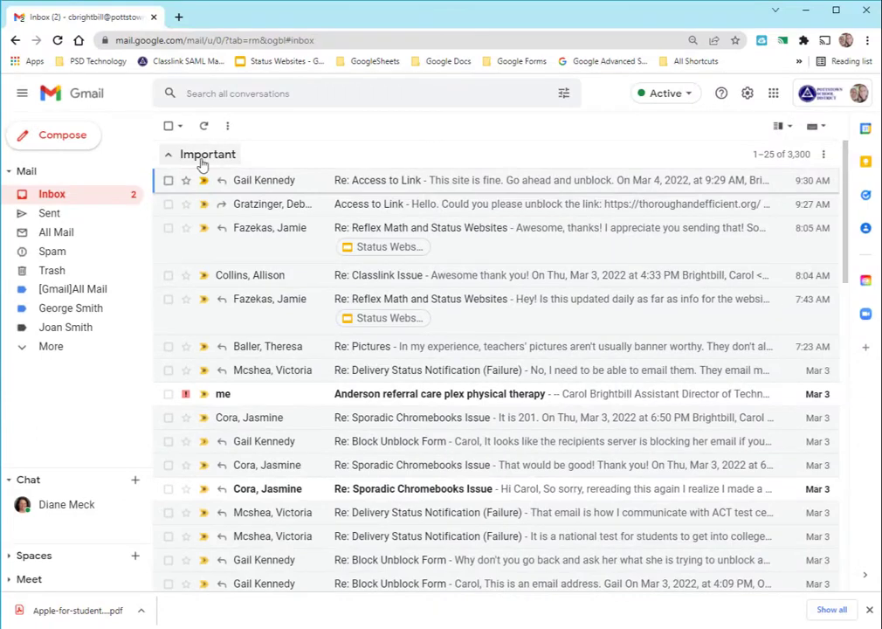
pyautogui.click(828, 159)
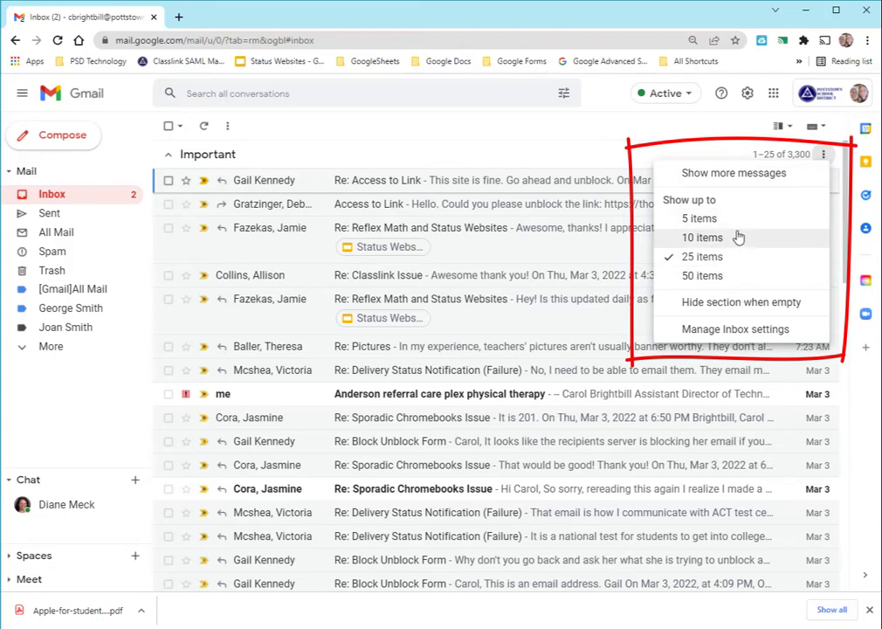
pyautogui.click(701, 152)
pyautogui.moveTo(846, 163)
pyautogui.mouseDown()
pyautogui.moveTo(840, 325)
pyautogui.moveTo(846, 157)
pyautogui.mouseUp()
# Return to the inbox settings, set the inbox type to Unread first, and save the changes
pyautogui.click(749, 94)
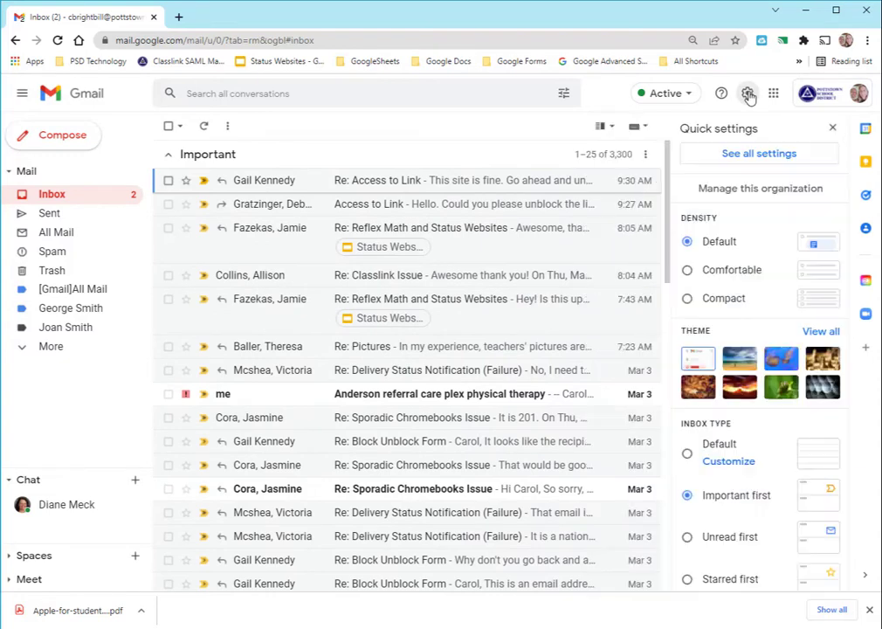
pyautogui.click(761, 158)
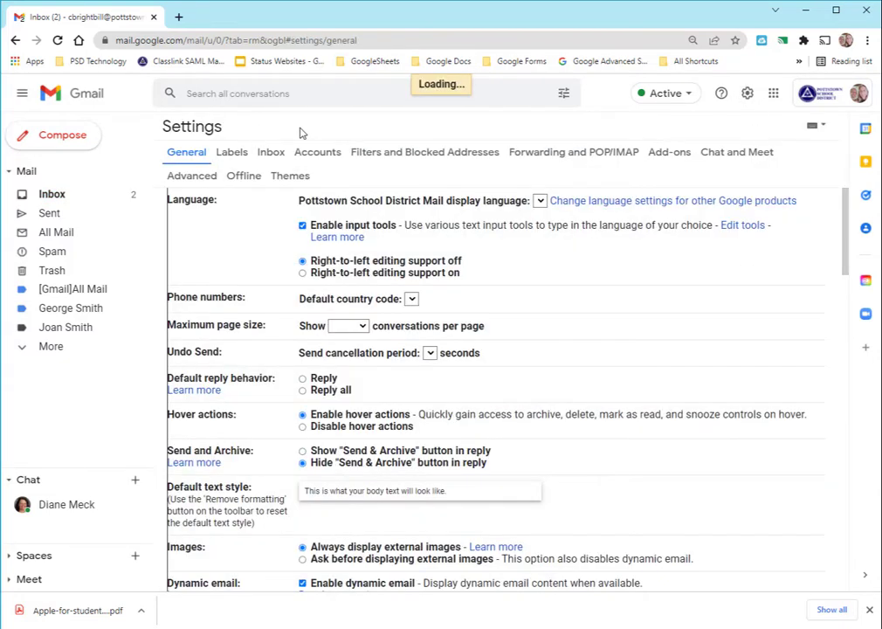
pyautogui.click(272, 154)
pyautogui.click(381, 202)
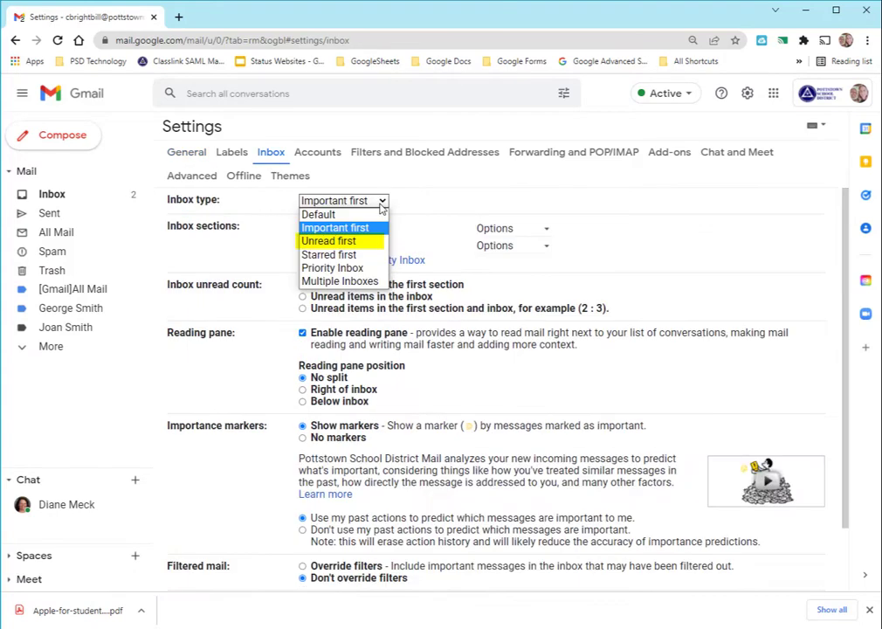
pyautogui.click(357, 242)
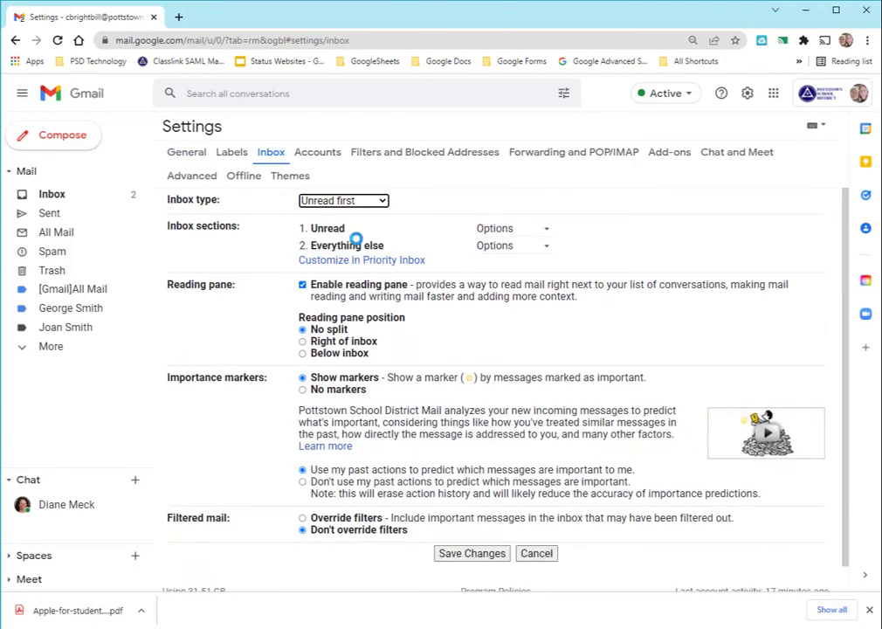
pyautogui.click(470, 554)
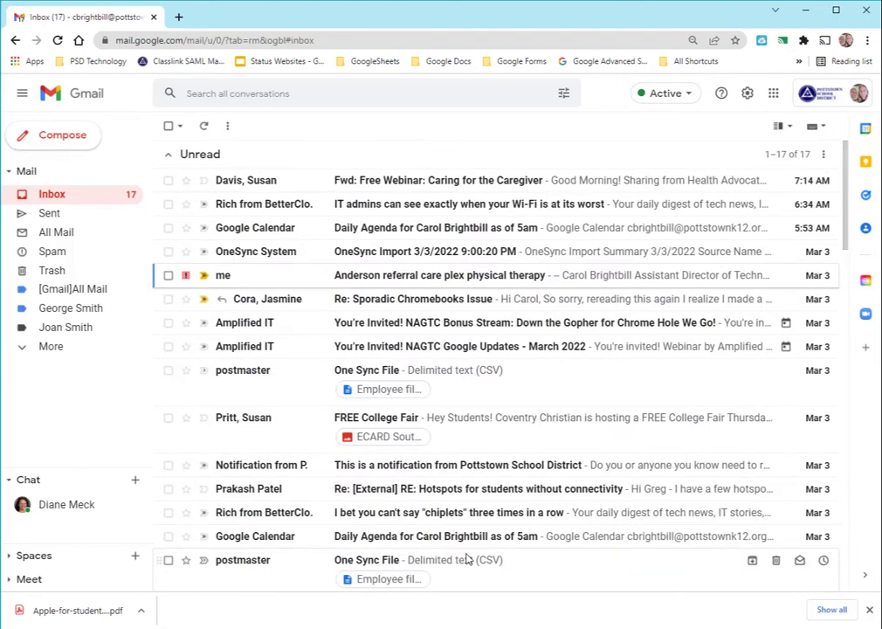
# Check how many items the Unread section can show, leaving its options as they are
pyautogui.click(823, 155)
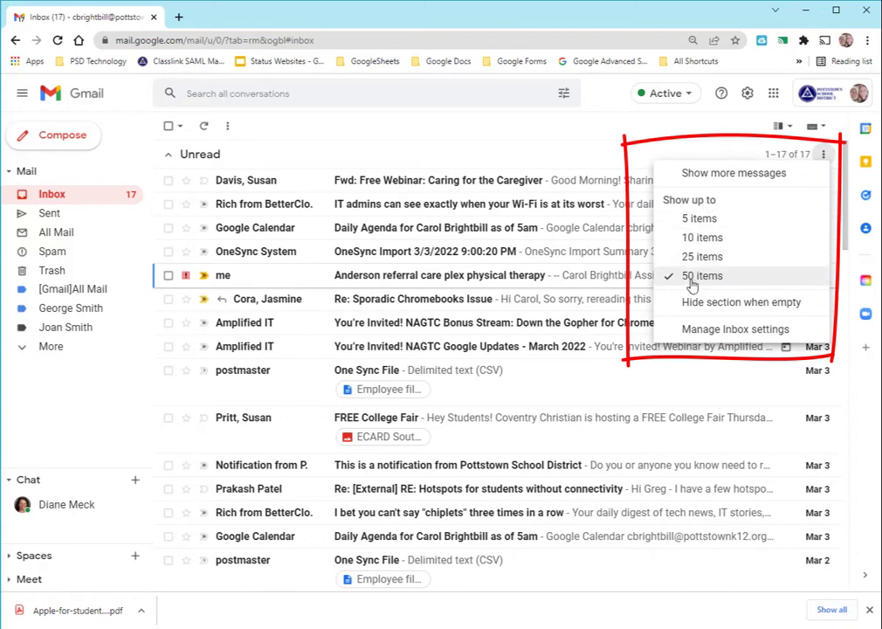
pyautogui.click(664, 152)
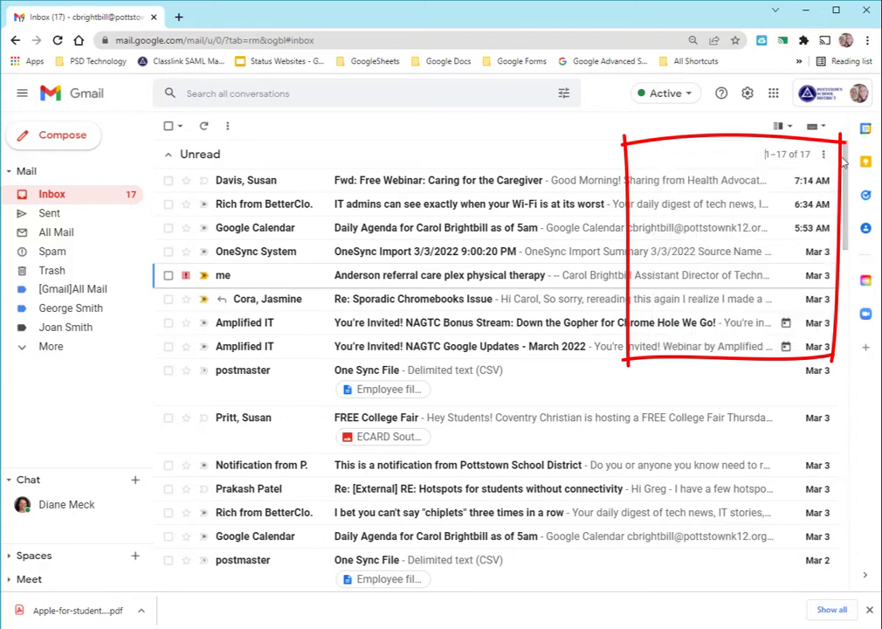
pyautogui.moveTo(845, 165); pyautogui.dragTo(859, 140)
# Return to the inbox settings and choose Starred first as the inbox type
pyautogui.click(747, 93)
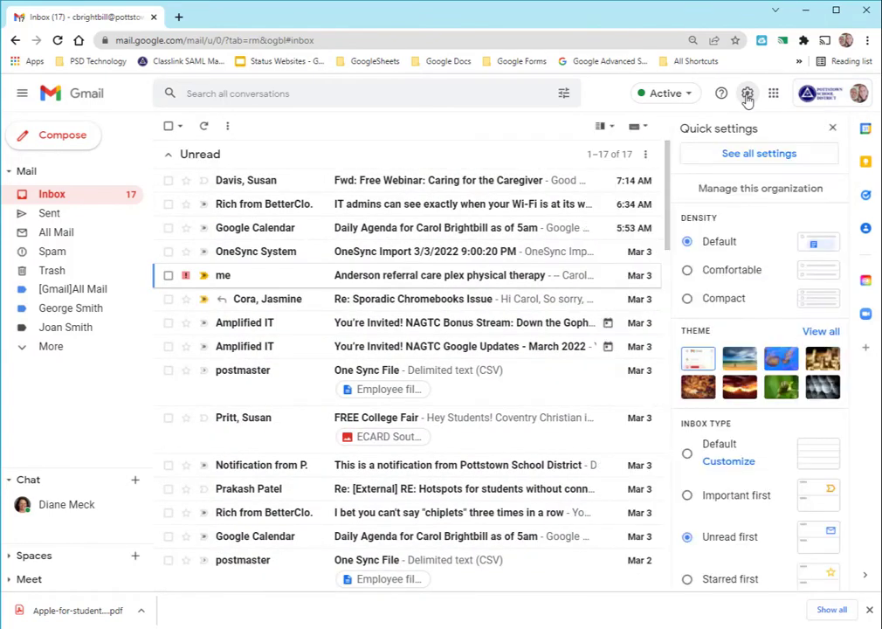
pyautogui.click(762, 160)
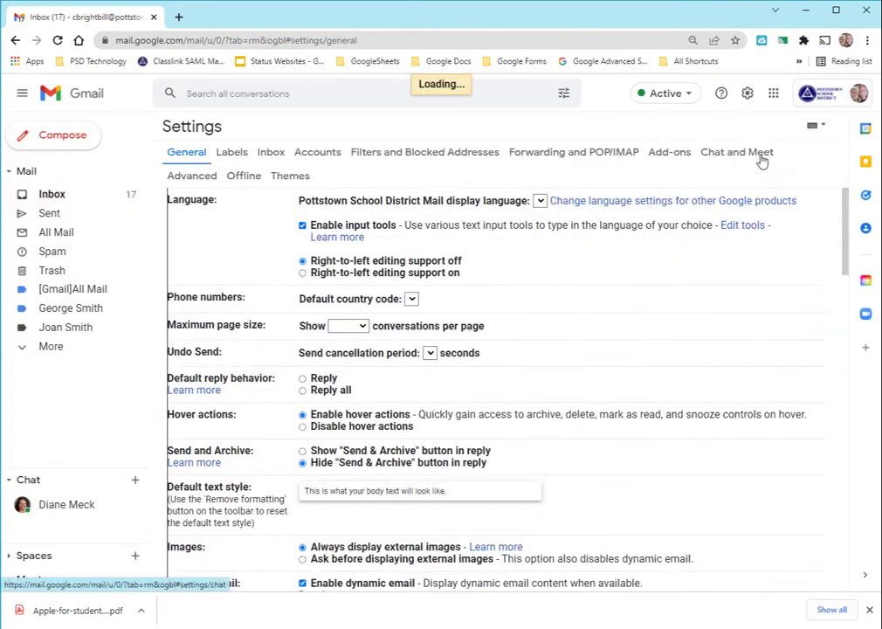
pyautogui.click(271, 153)
pyautogui.click(381, 203)
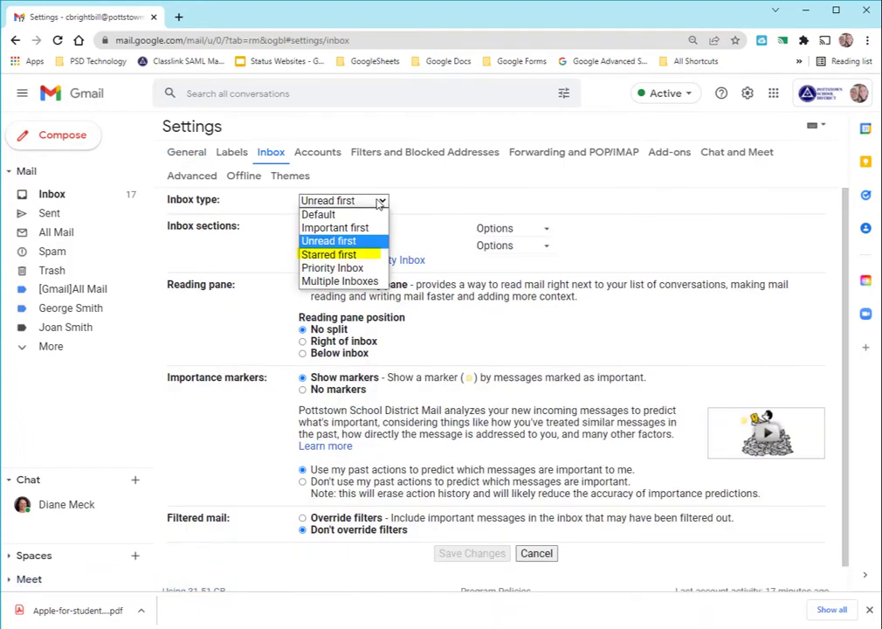
pyautogui.click(355, 255)
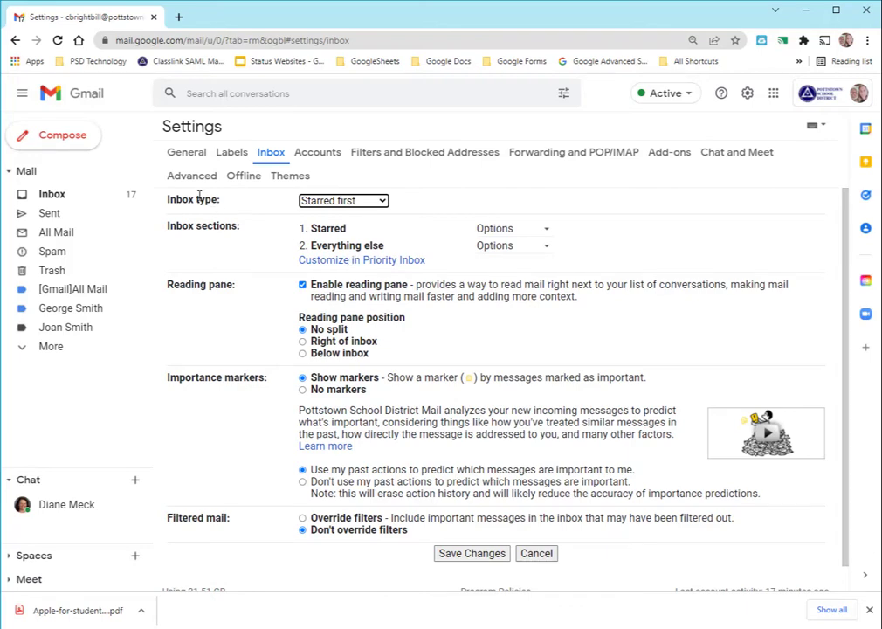
# In the general settings, try the all stars and 1 star presets, apply the 4 stars preset, and save the changes
pyautogui.click(186, 156)
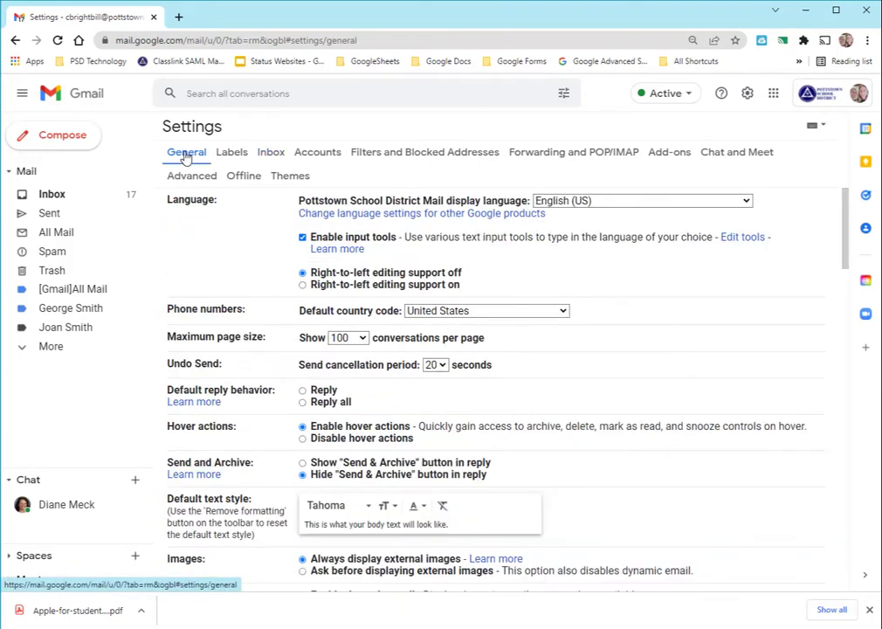
pyautogui.moveTo(847, 231); pyautogui.dragTo(837, 424)
pyautogui.scroll(-1, 830, 423)
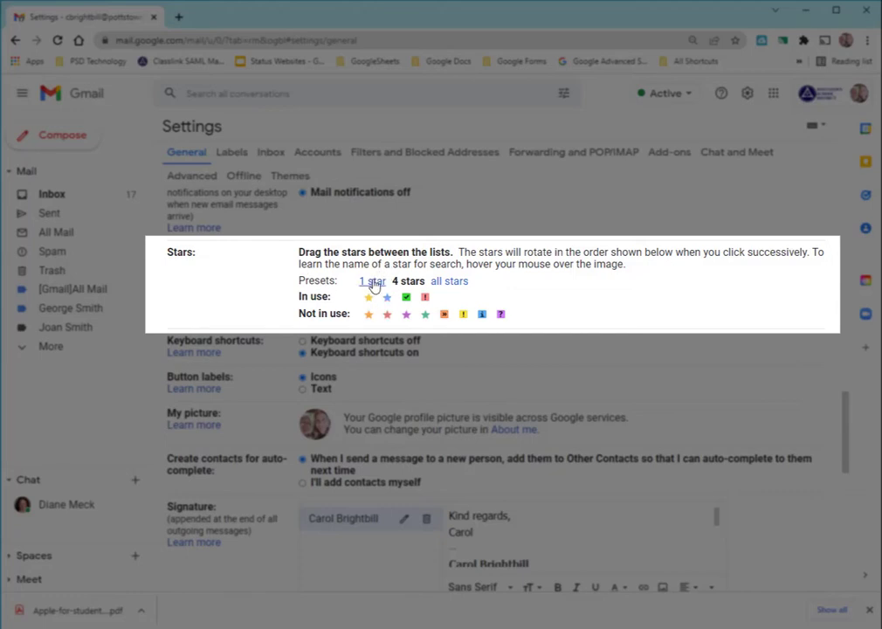
pyautogui.click(454, 280)
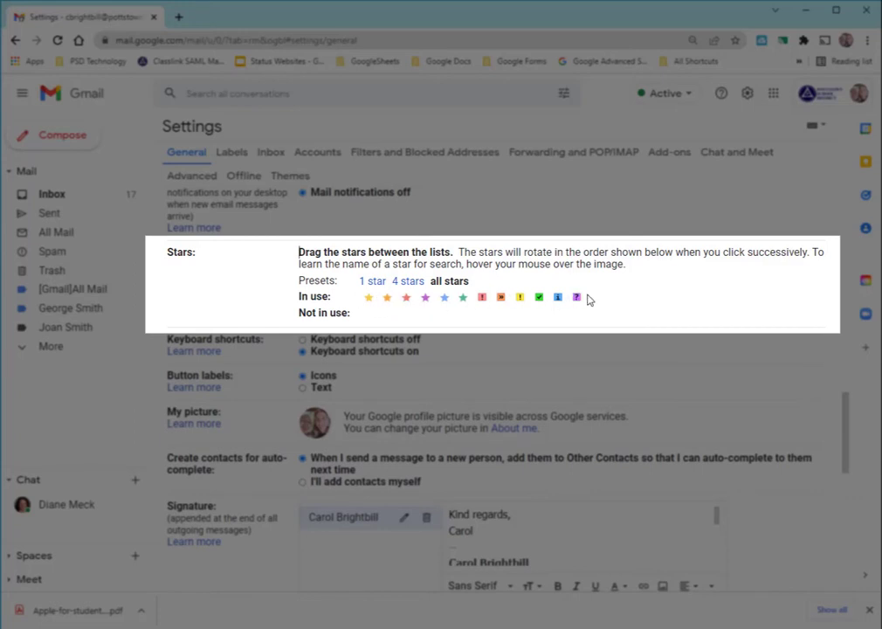
pyautogui.click(372, 280)
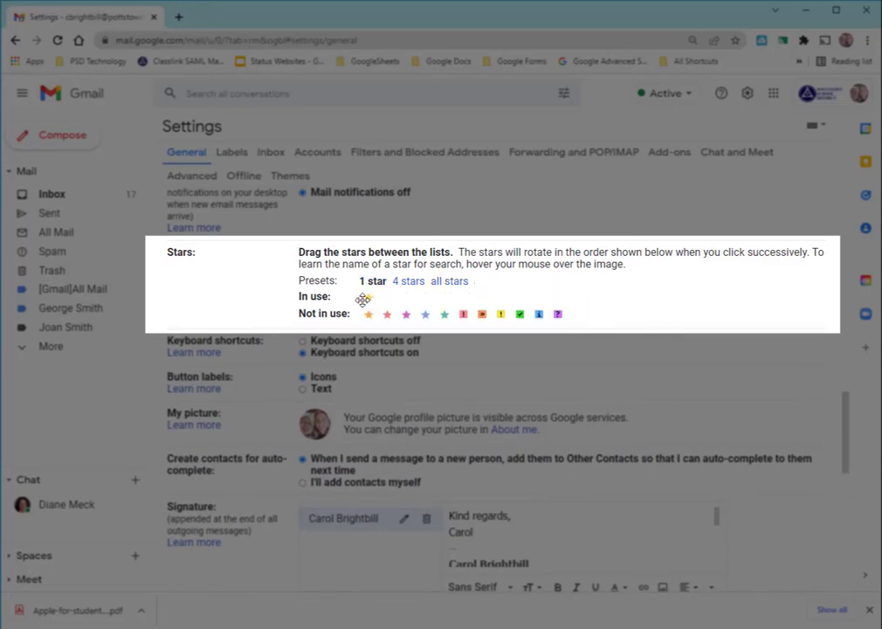
pyautogui.click(411, 282)
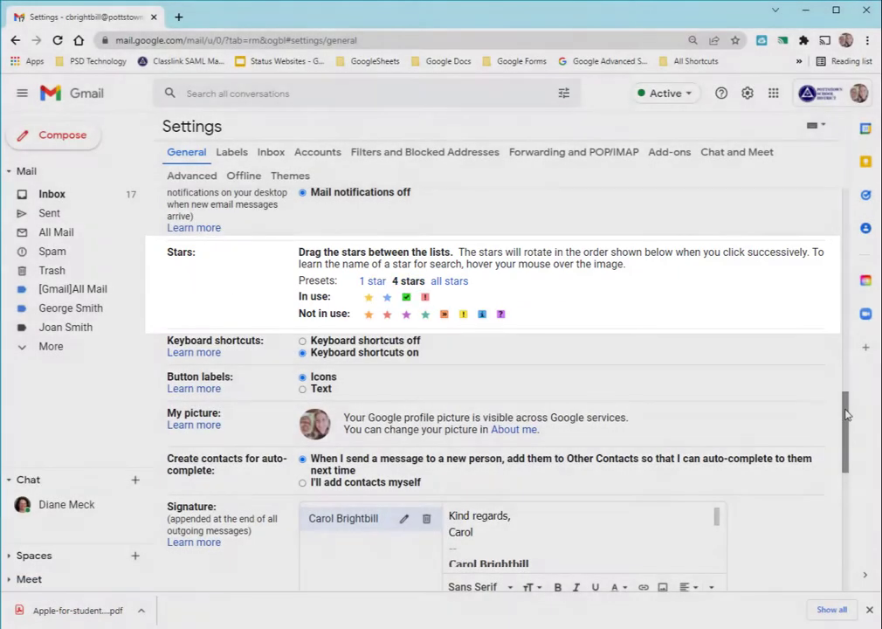
pyautogui.moveTo(844, 420); pyautogui.dragTo(826, 572)
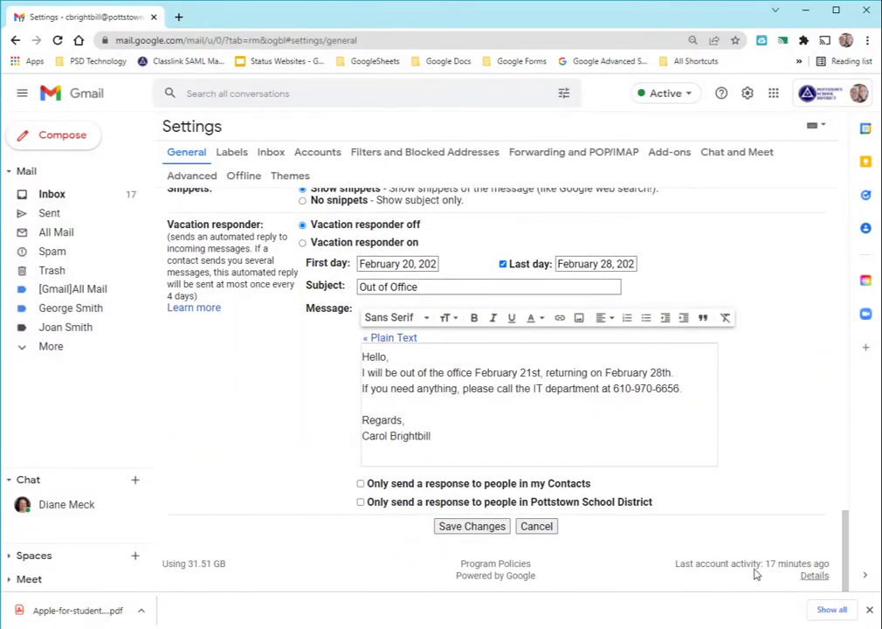
pyautogui.click(450, 530)
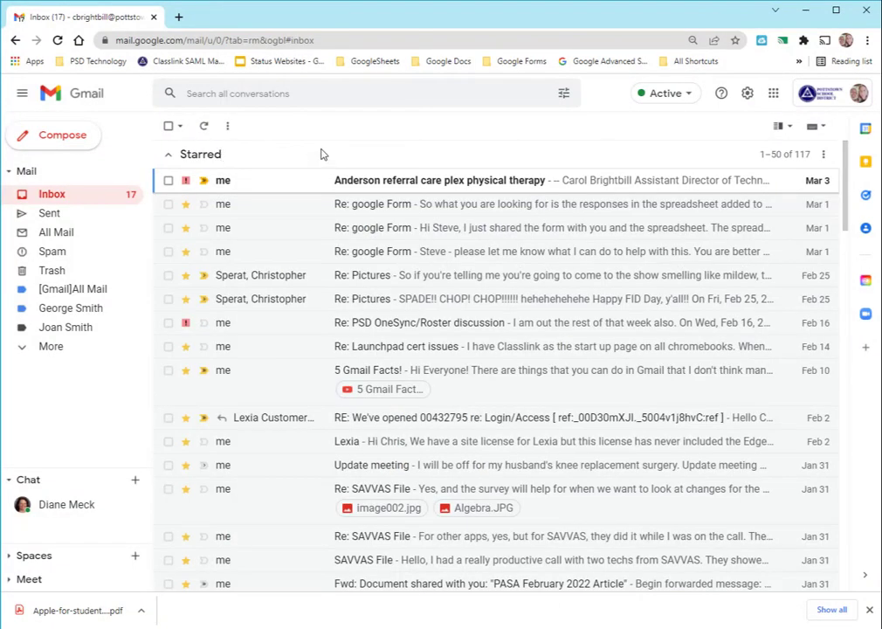
# Limit the Starred section of the inbox to 5 items
pyautogui.click(823, 154)
pyautogui.click(716, 222)
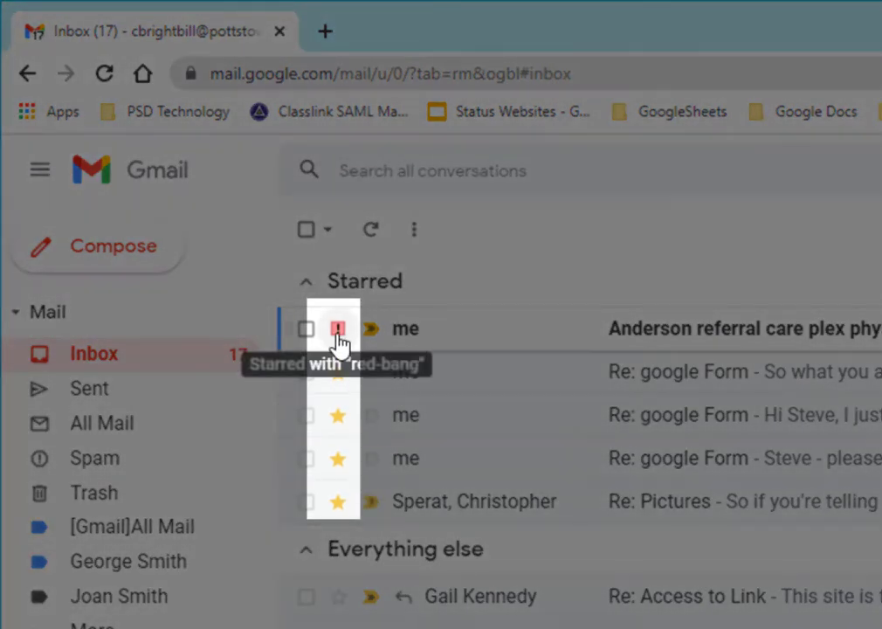
# Cycle the star on the first message in the Starred section through its variants back to red-bang
pyautogui.click(343, 341)
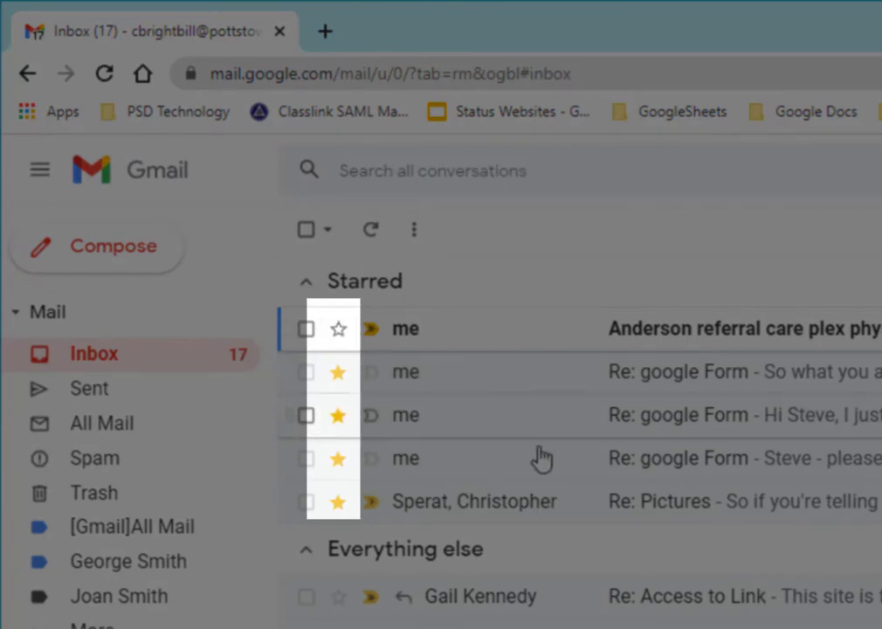
pyautogui.click(337, 339)
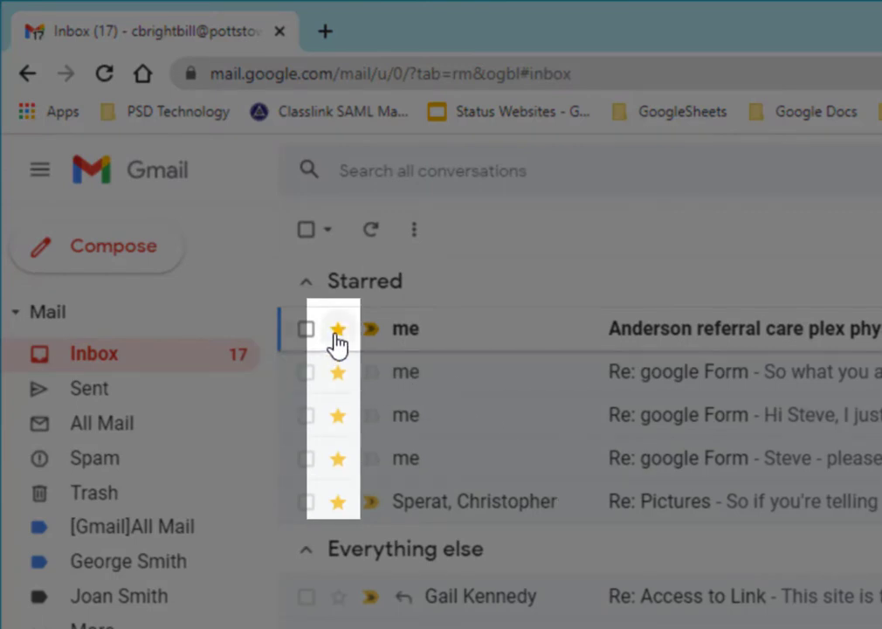
pyautogui.click(337, 339)
pyautogui.click(334, 338)
pyautogui.click(334, 337)
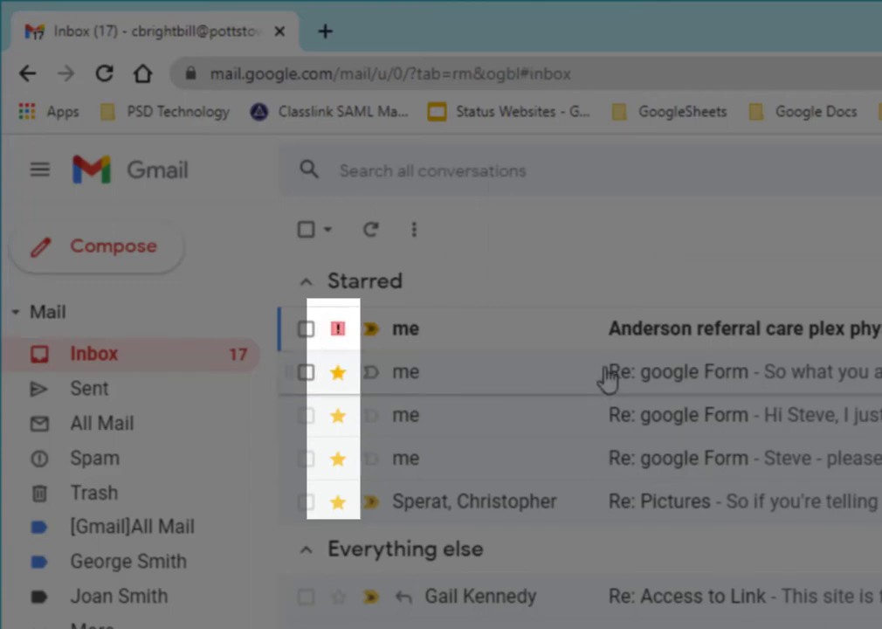
# Change the star on the second message in the Starred section, "Re: google Form", to the red exclamation mark
pyautogui.click(338, 375)
pyautogui.click(339, 376)
pyautogui.click(339, 376)
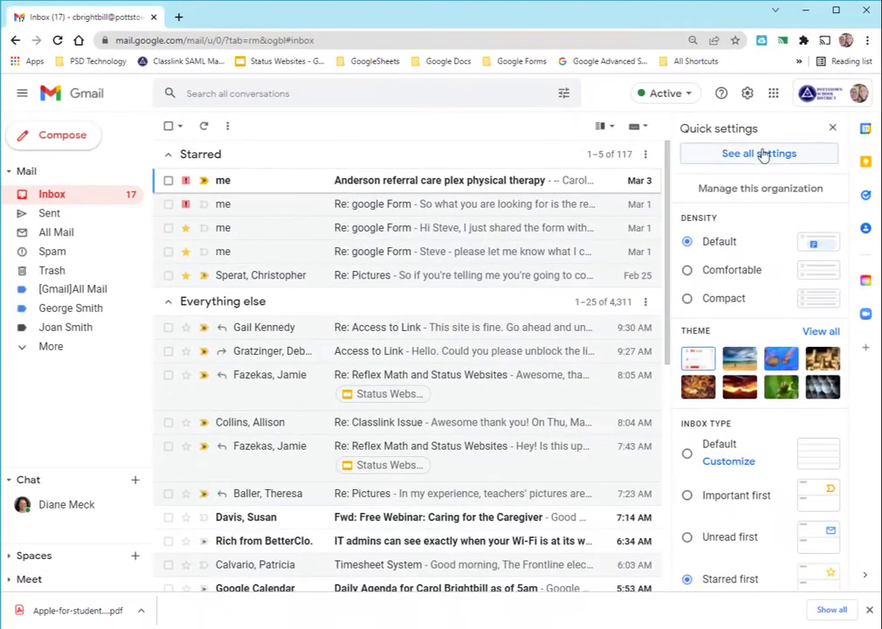
# In the inbox settings, choose Priority Inbox as the inbox type and select Unread for its first section
pyautogui.click(763, 154)
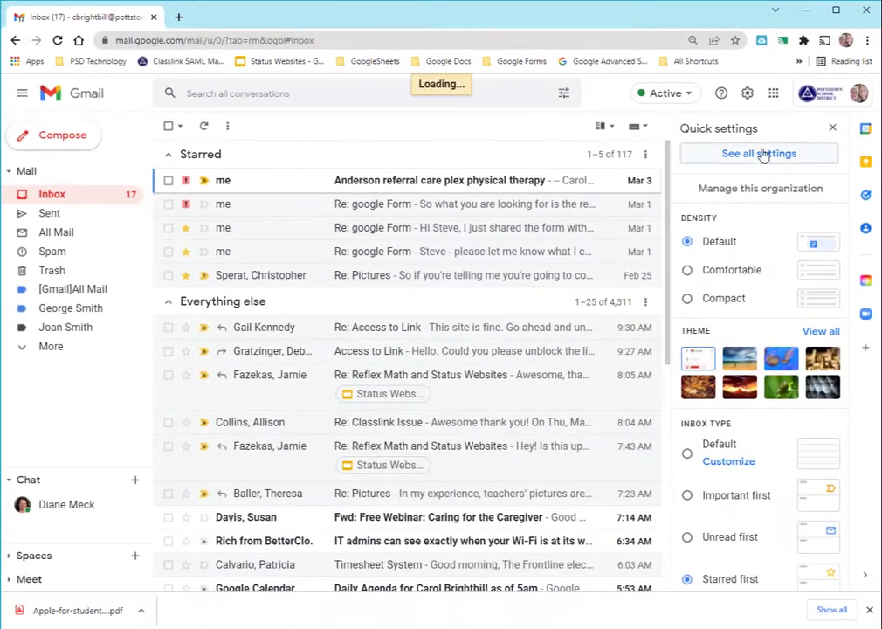
pyautogui.click(271, 153)
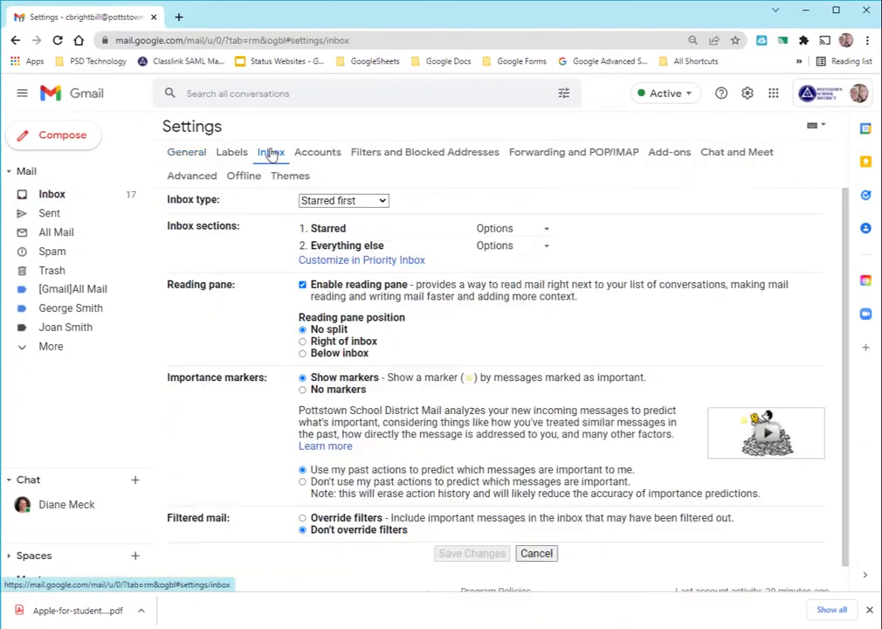
pyautogui.click(345, 201)
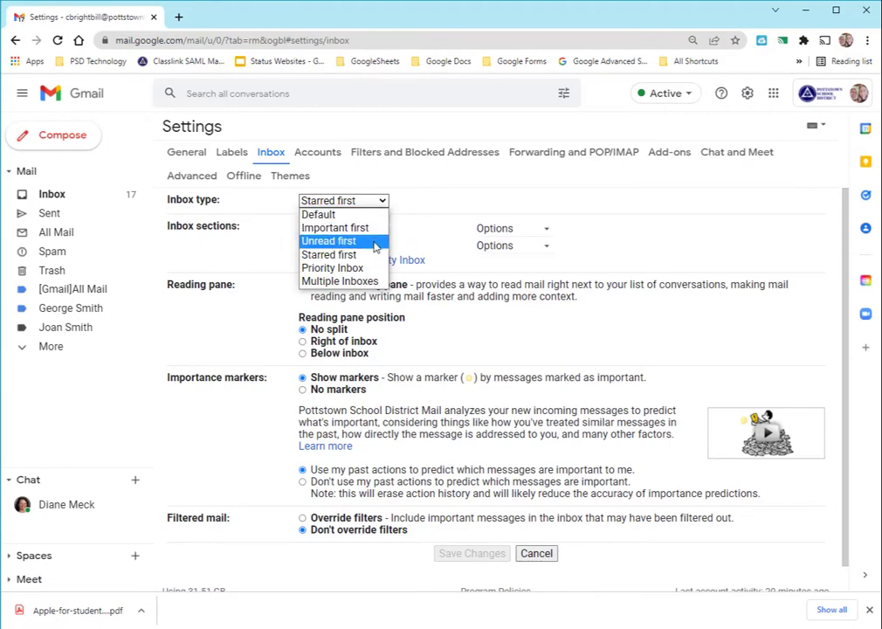
pyautogui.click(343, 270)
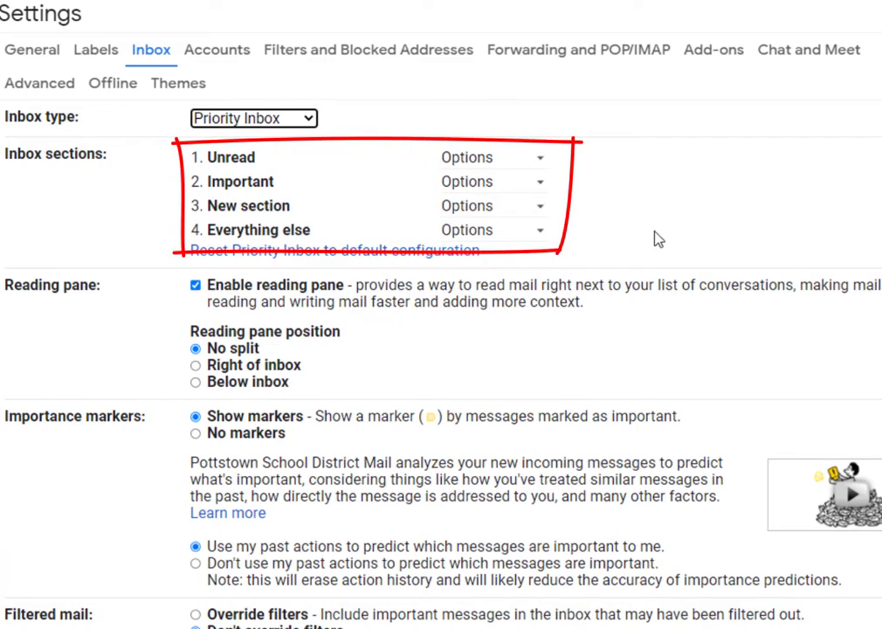
pyautogui.click(546, 166)
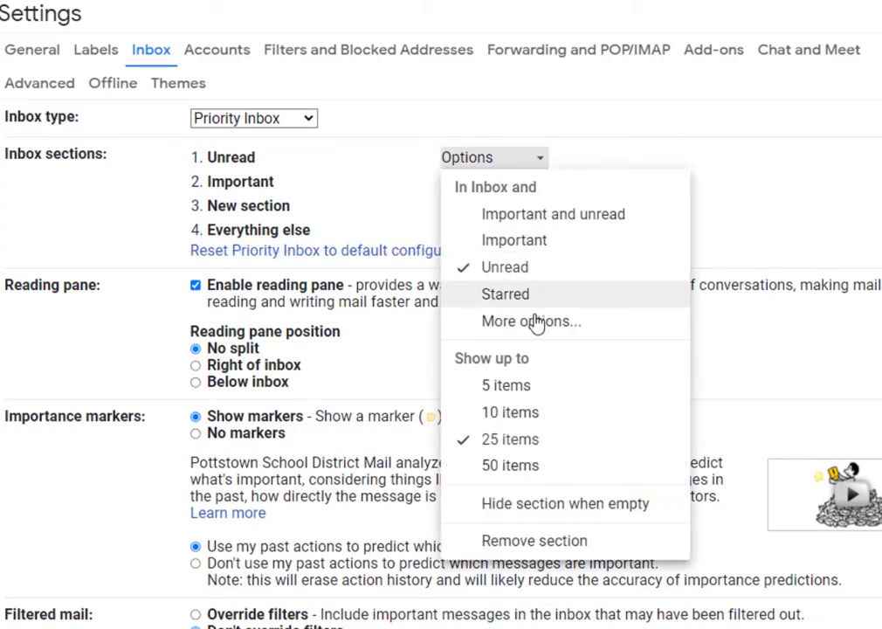
pyautogui.click(535, 271)
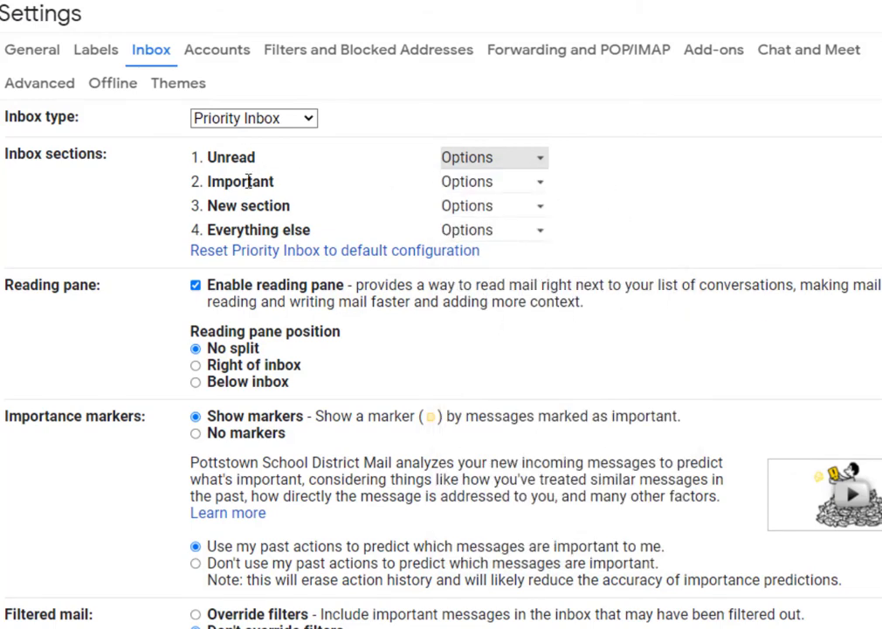
# Set the second Priority Inbox section to Starred and the third to show all mail from the person-named label below ALL CURRICULUM
pyautogui.click(530, 184)
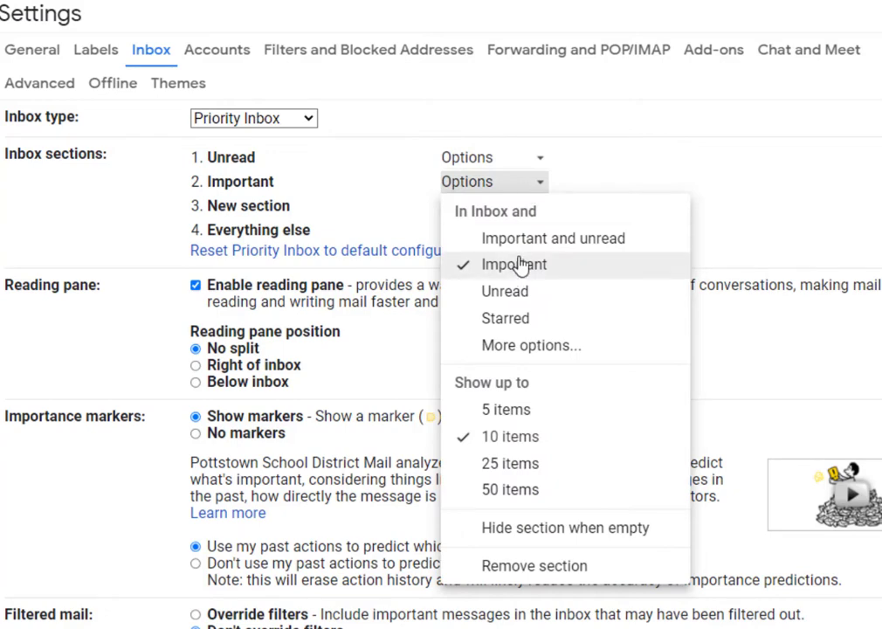
pyautogui.click(526, 317)
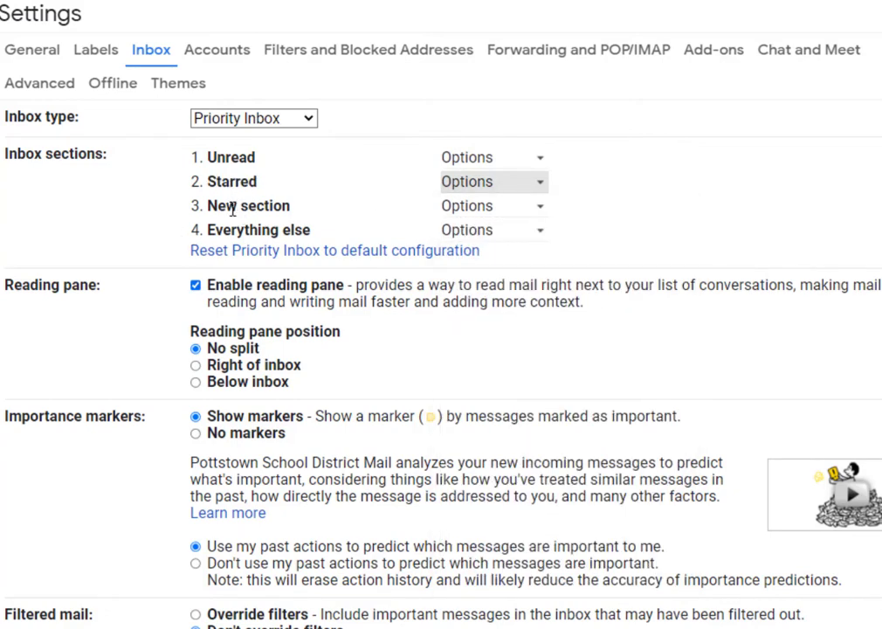
pyautogui.click(538, 208)
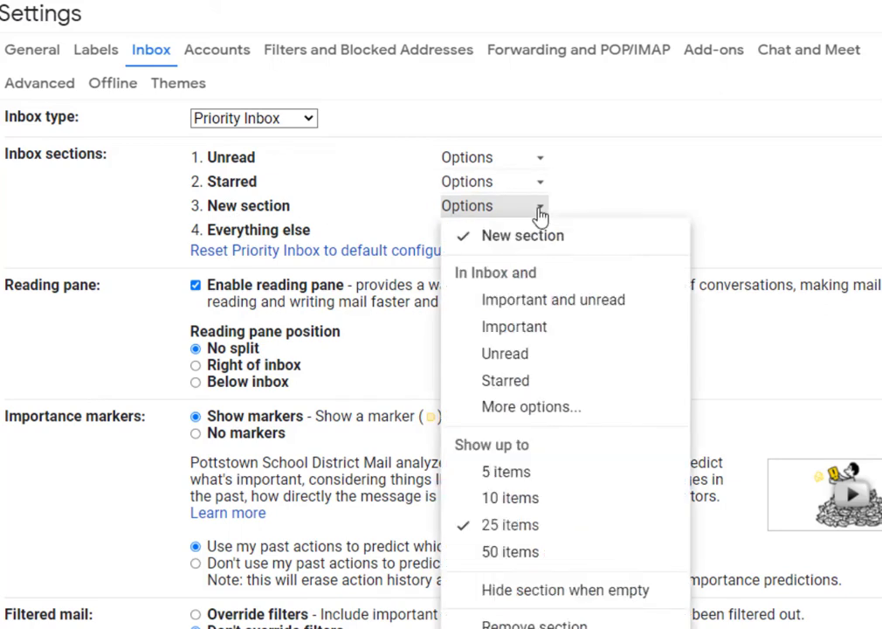
pyautogui.click(529, 411)
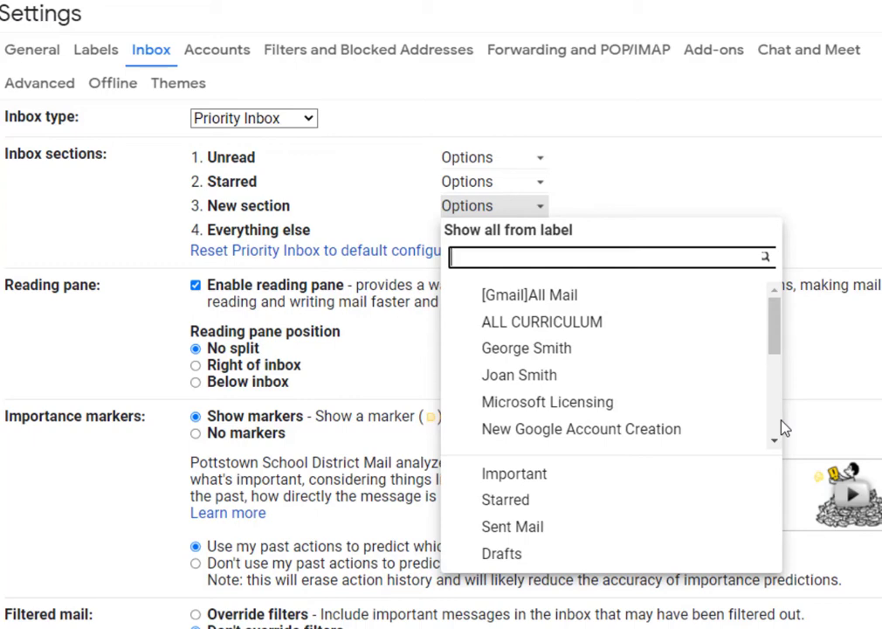
pyautogui.moveTo(774, 341)
pyautogui.mouseDown()
pyautogui.moveTo(772, 394)
pyautogui.moveTo(773, 331)
pyautogui.mouseUp()
pyautogui.click(489, 337)
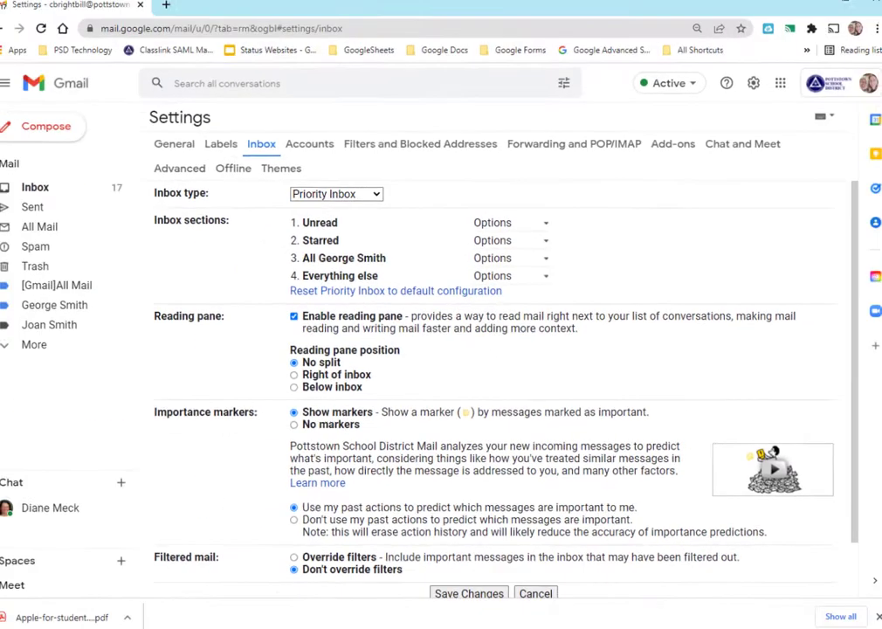
# Save the Priority Inbox changes and review the Unread, Starred, label and Everything else sections in the inbox
pyautogui.scroll(-2, 415, 596)
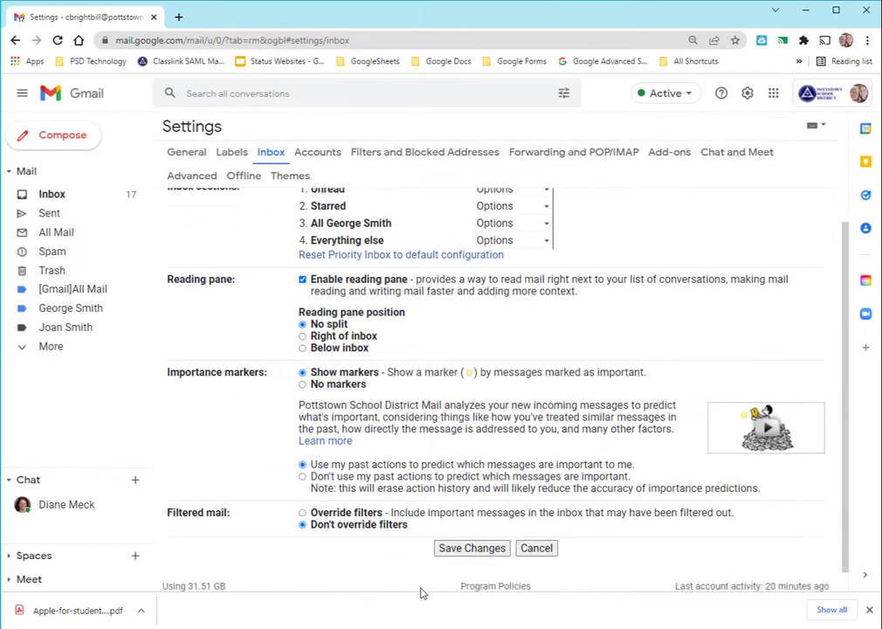
pyautogui.click(482, 533)
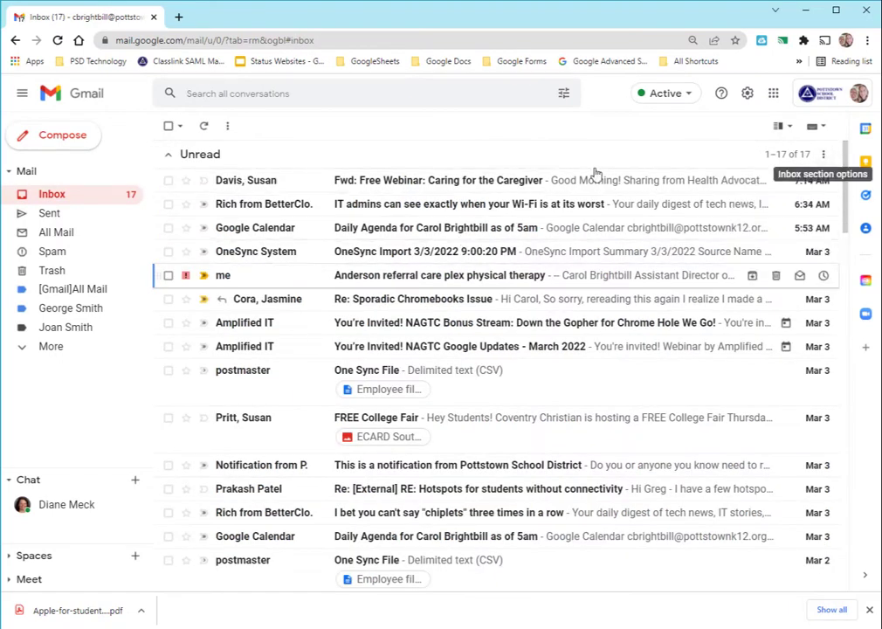
pyautogui.scroll(-1, 843, 201)
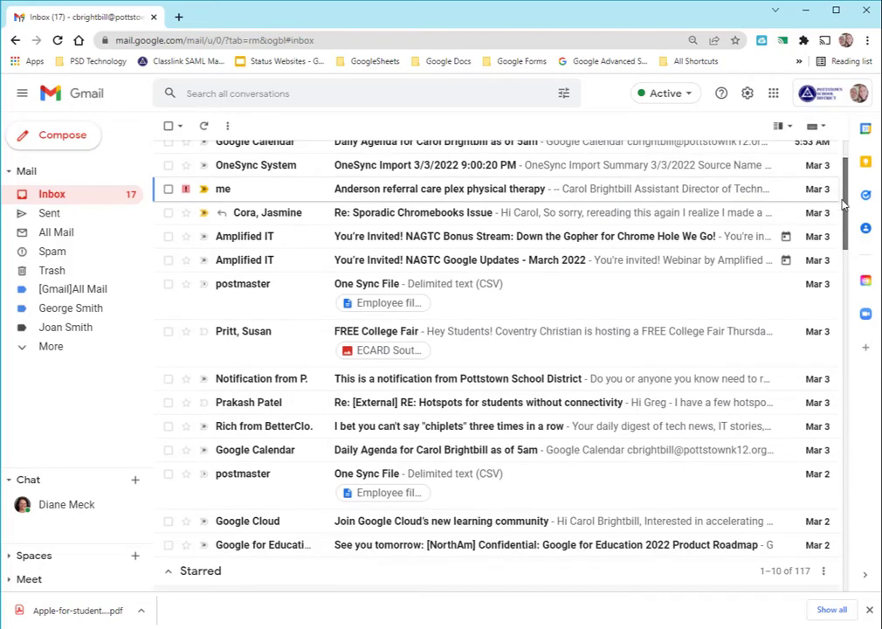
pyautogui.moveTo(843, 203); pyautogui.dragTo(845, 311)
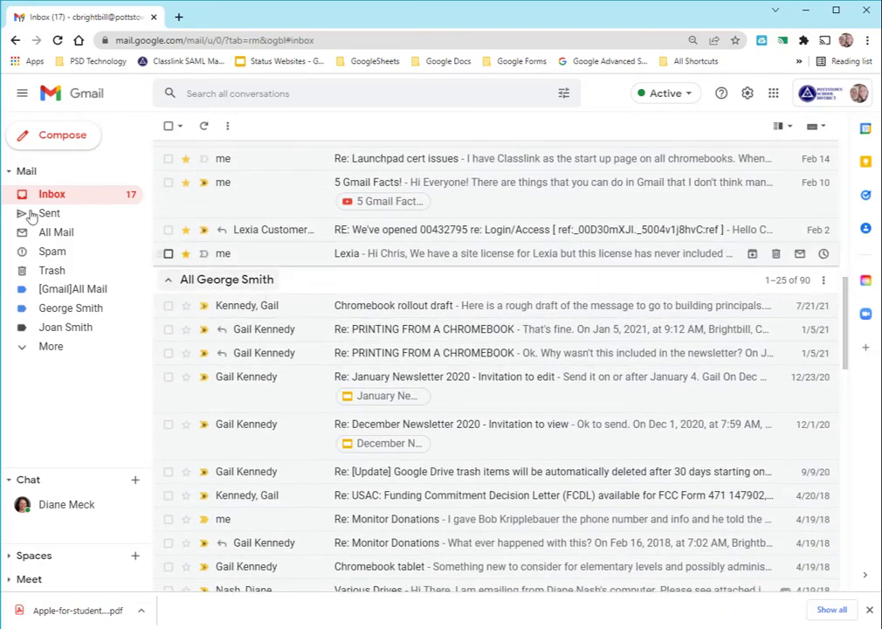
pyautogui.moveTo(847, 309); pyautogui.dragTo(851, 445)
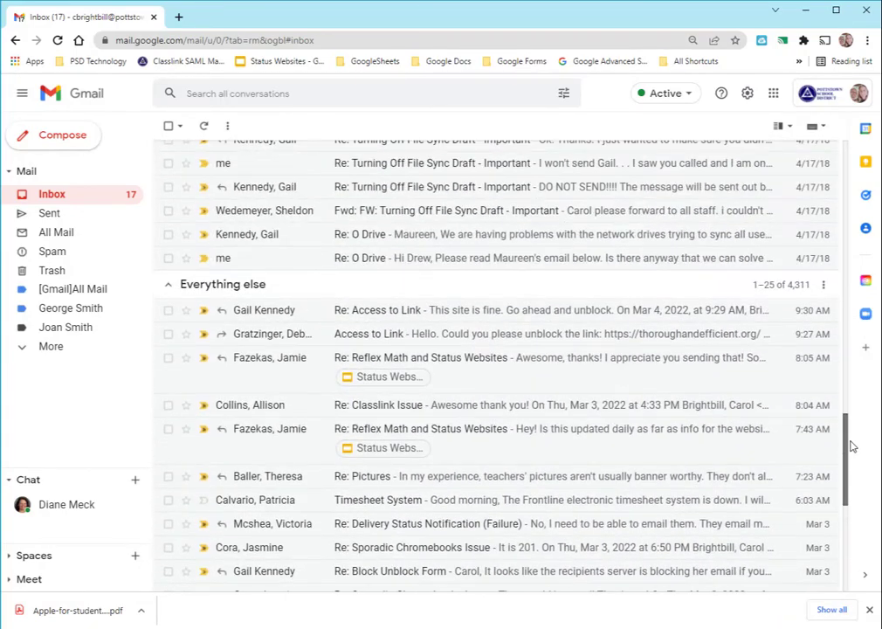
# In the inbox settings, switch the inbox type to Multiple Inboxes and name Section 1 "Boss"
pyautogui.click(750, 96)
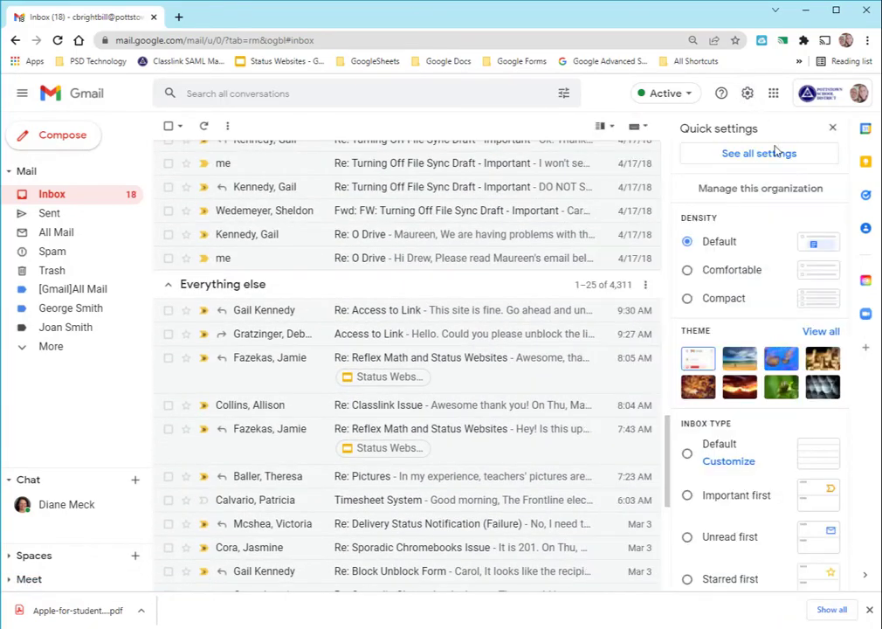
pyautogui.click(776, 153)
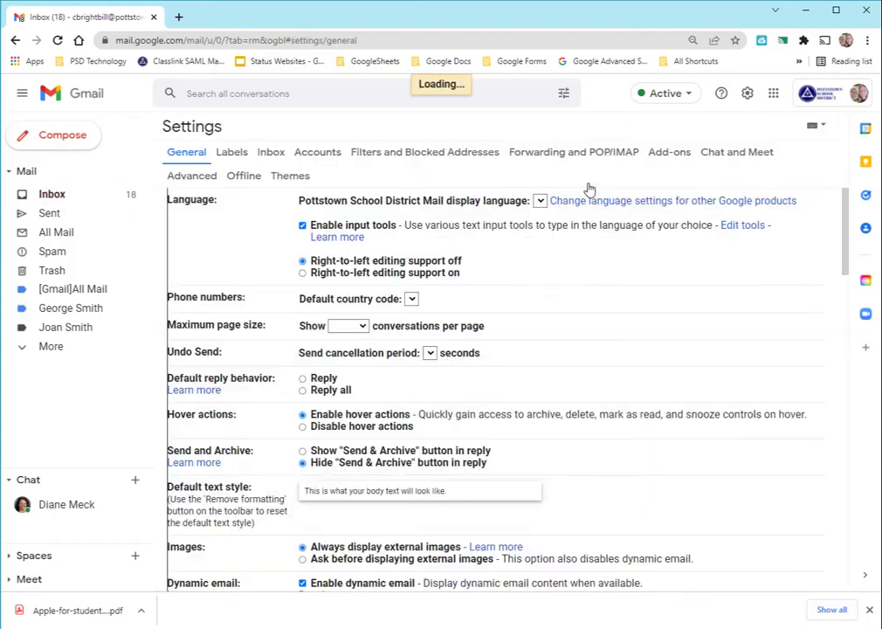
pyautogui.click(269, 153)
pyautogui.click(371, 204)
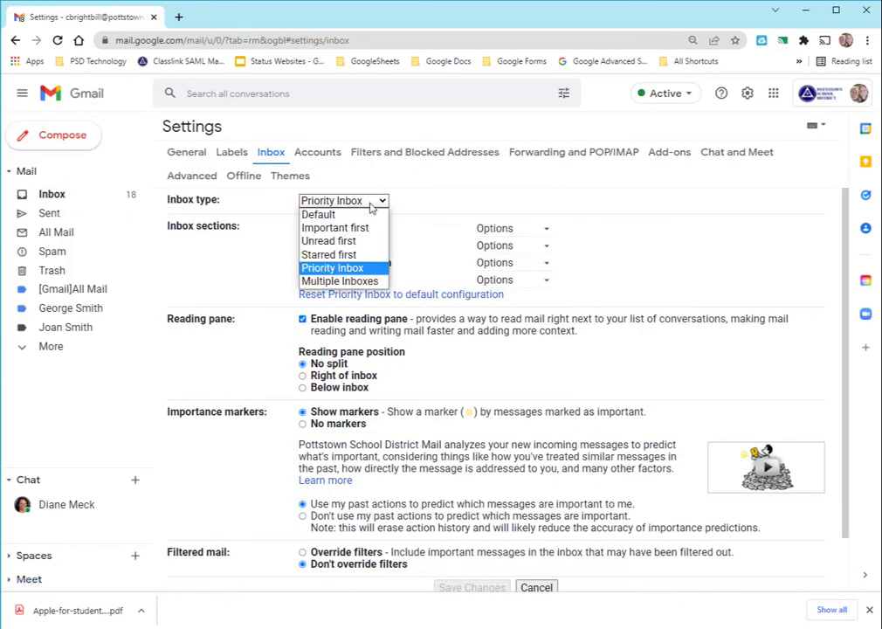
pyautogui.click(359, 282)
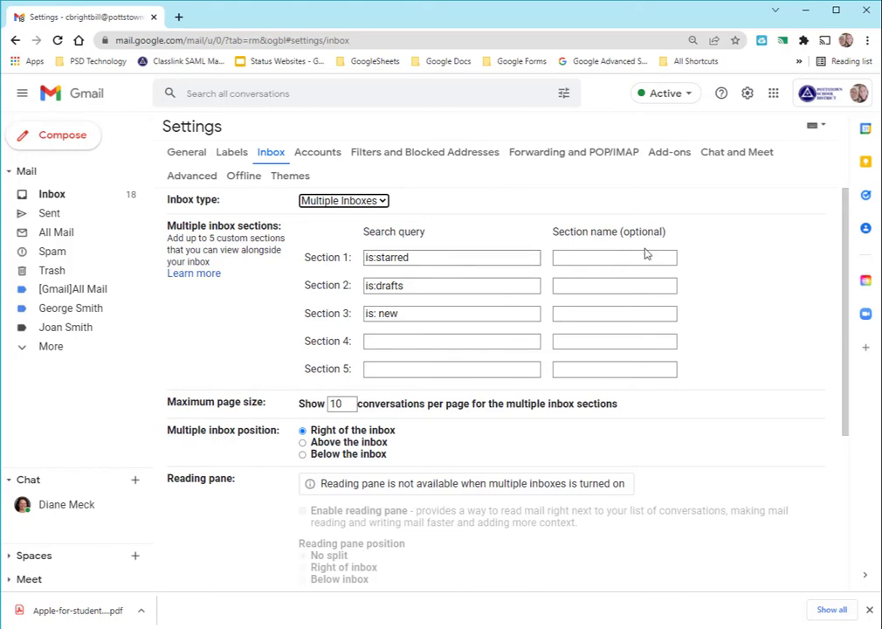
pyautogui.click(618, 260)
pyautogui.write('Boss')
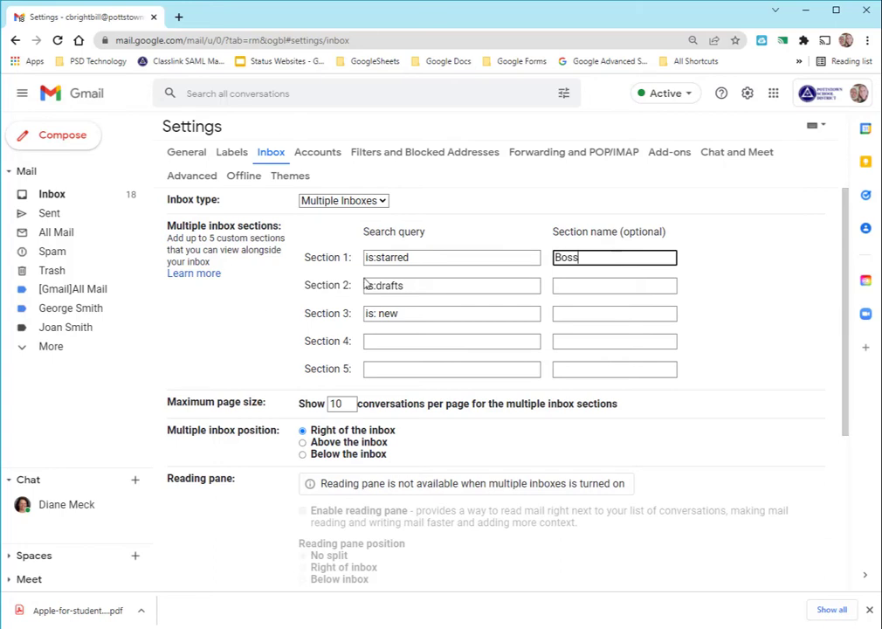
# Set the search query of Section 2 to "is:important" and that of Section 3 to "is: unread"
pyautogui.click(406, 289)
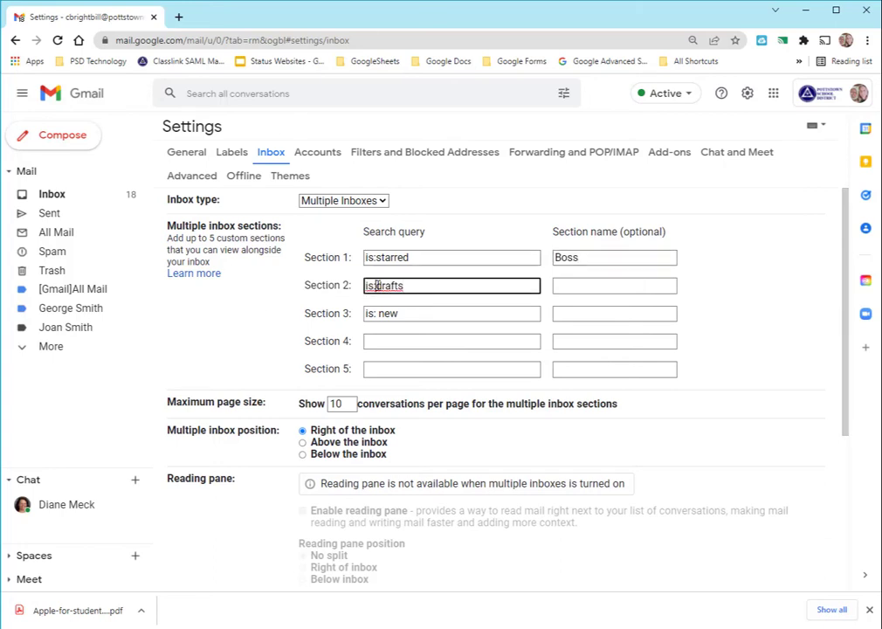
pyautogui.moveTo(377, 286); pyautogui.dragTo(452, 292)
pyautogui.write('important')
pyautogui.press('Tab')
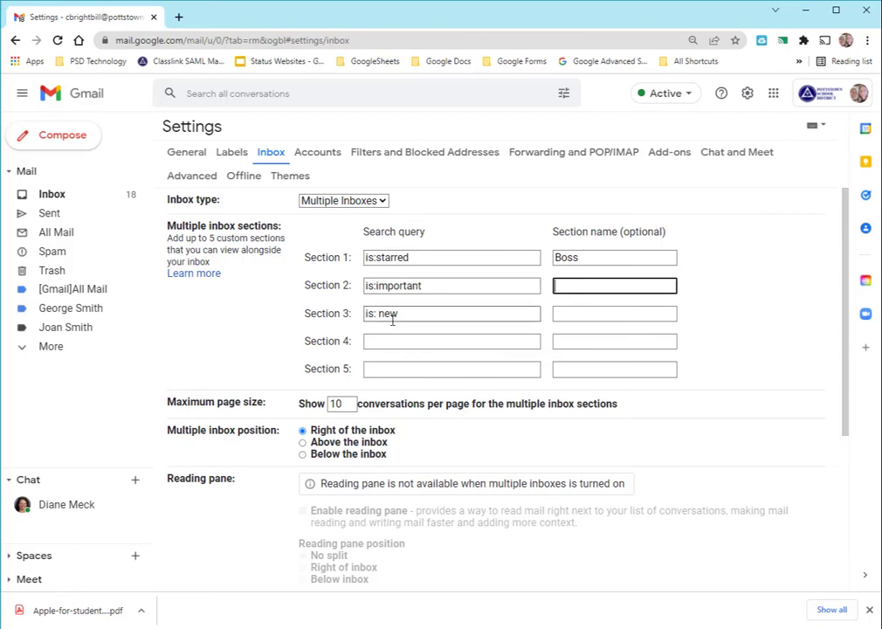
pyautogui.click(577, 316)
pyautogui.moveTo(378, 313); pyautogui.dragTo(452, 313)
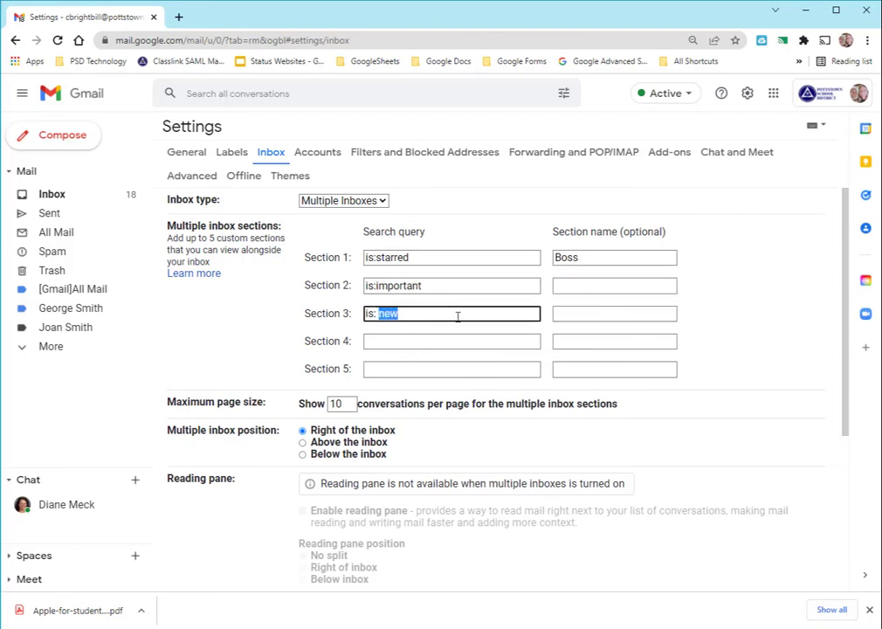
pyautogui.write('unread')
# Give Section 4 the search query "is: rostering" and the section name "Rostering"
pyautogui.click(392, 339)
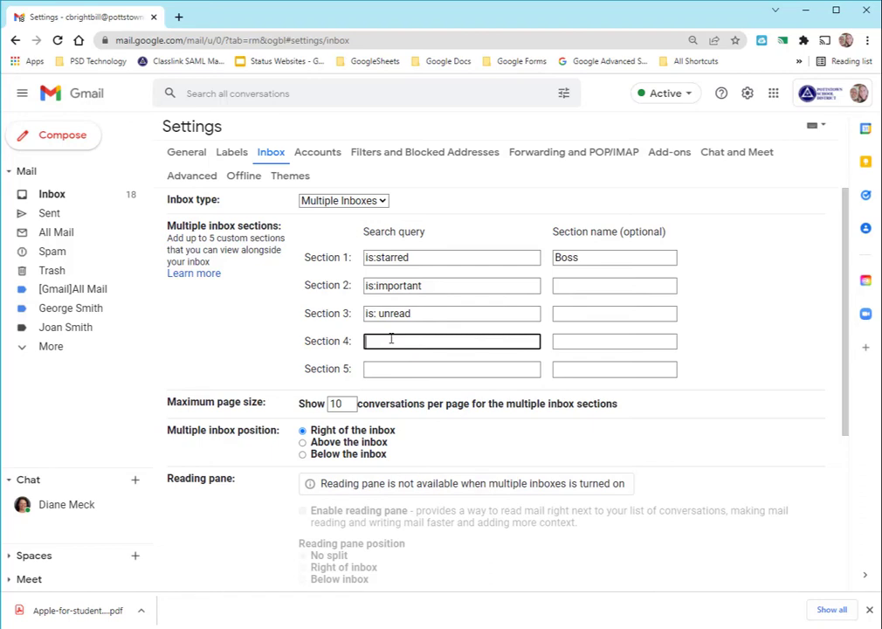
pyautogui.write('is: rostering')
pyautogui.click(599, 341)
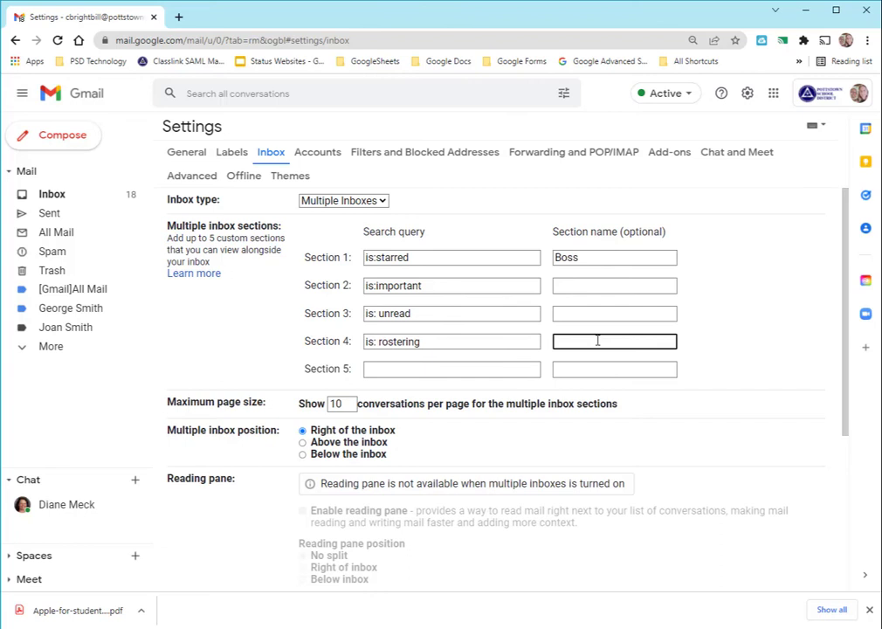
pyautogui.write('Rostering')
# Set the Section 5 search query to "is: everything else" and save the Multiple Inboxes settings
pyautogui.click(427, 368)
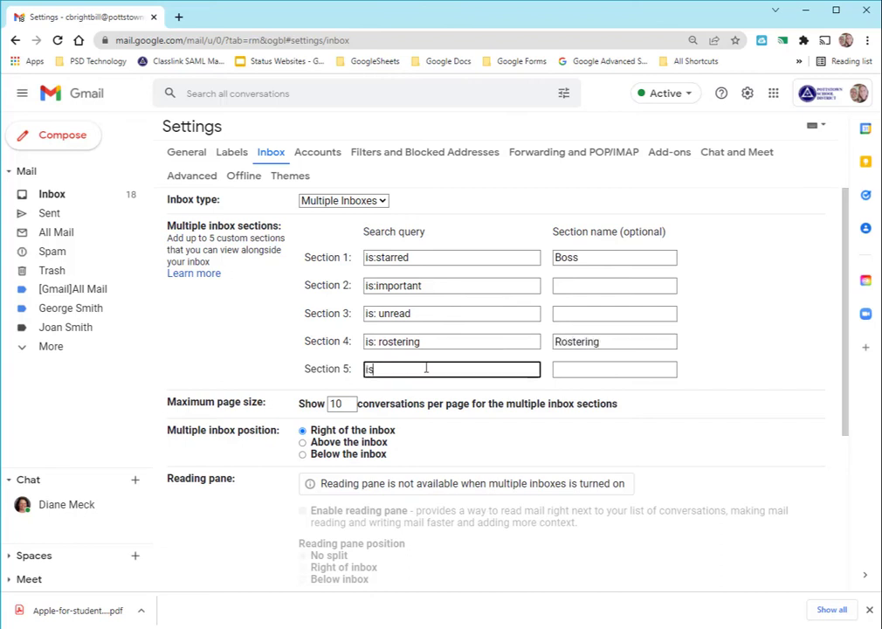
pyautogui.write('is: everything else')
pyautogui.moveTo(843, 322); pyautogui.dragTo(828, 479)
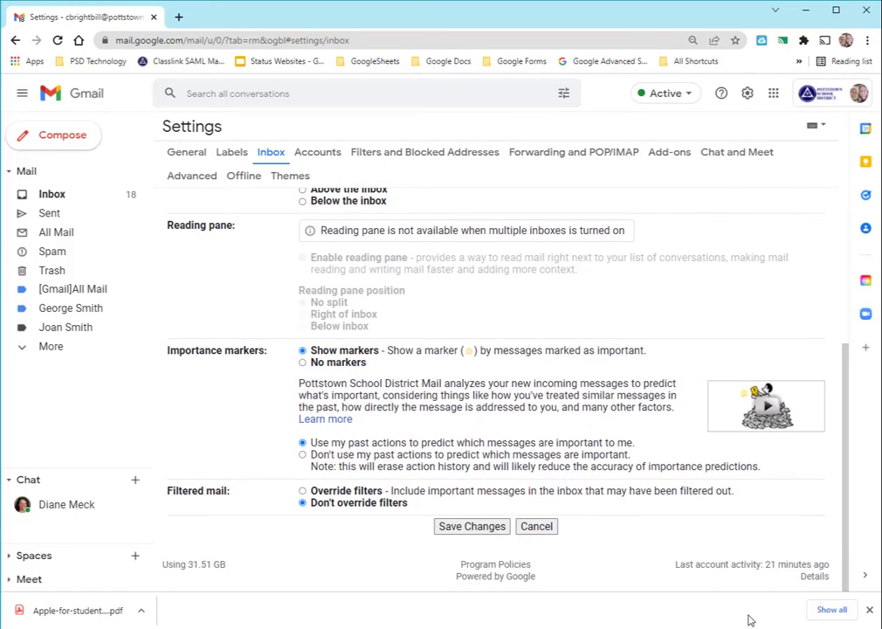
pyautogui.click(470, 530)
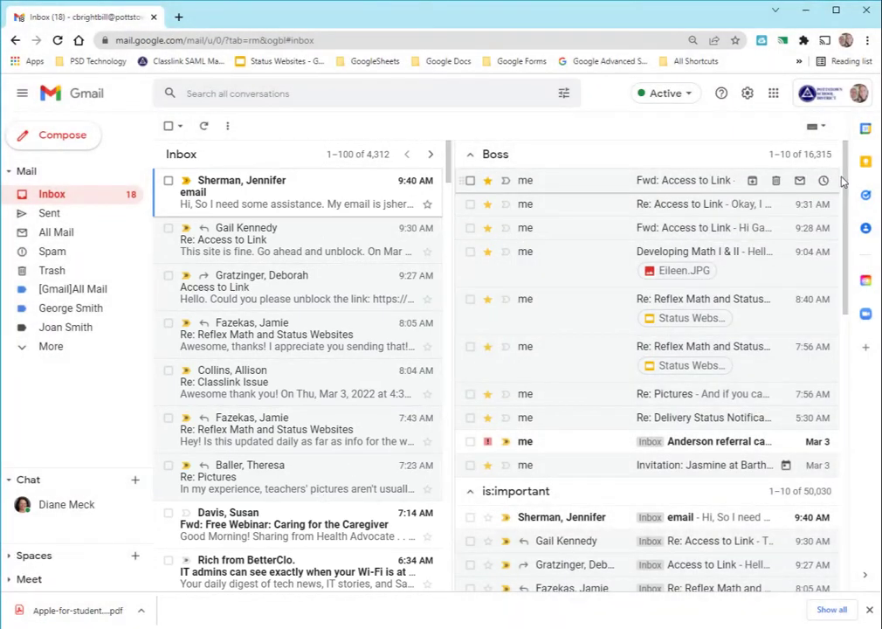
# Examine the custom sections shown beside the inbox, from Boss through is:important, is: unread and Rostering to is: everything else
pyautogui.moveTo(849, 198); pyautogui.dragTo(858, 146)
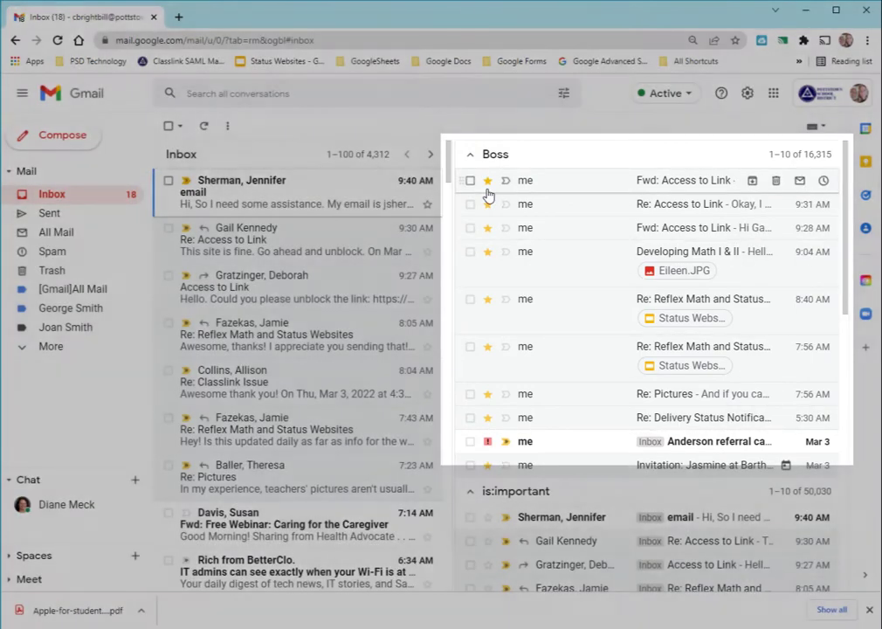
pyautogui.scroll(-3, 488, 196)
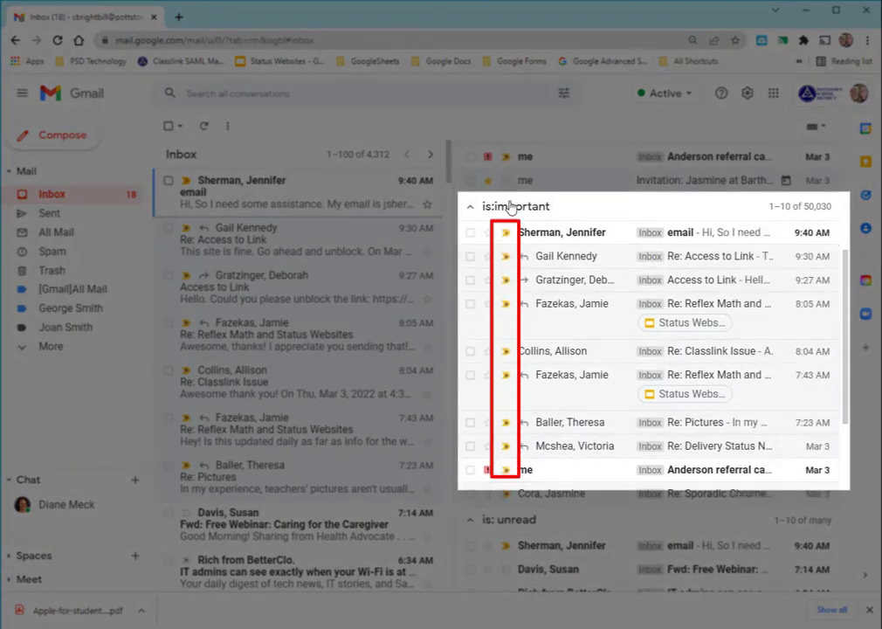
pyautogui.scroll(-4, 513, 252)
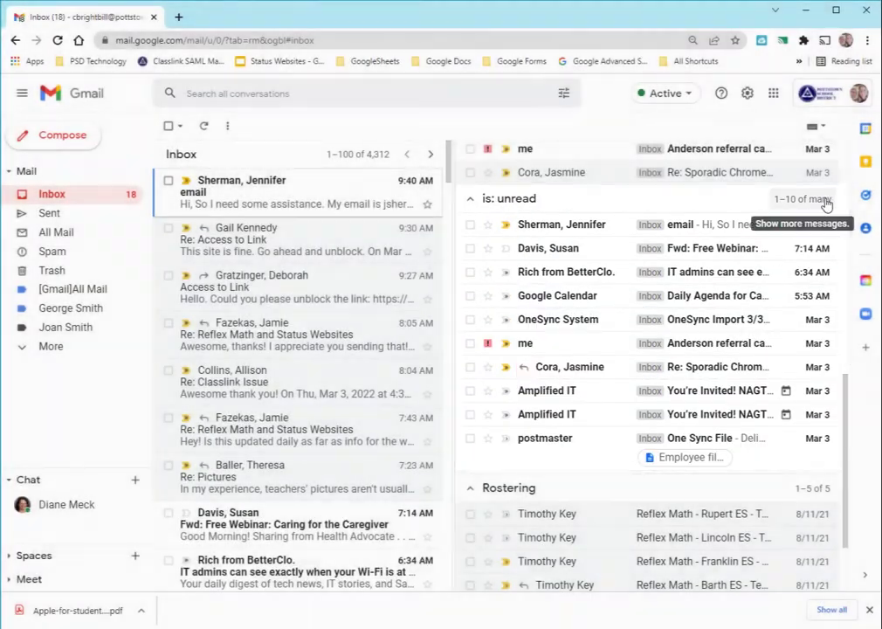
pyautogui.scroll(-2, 503, 417)
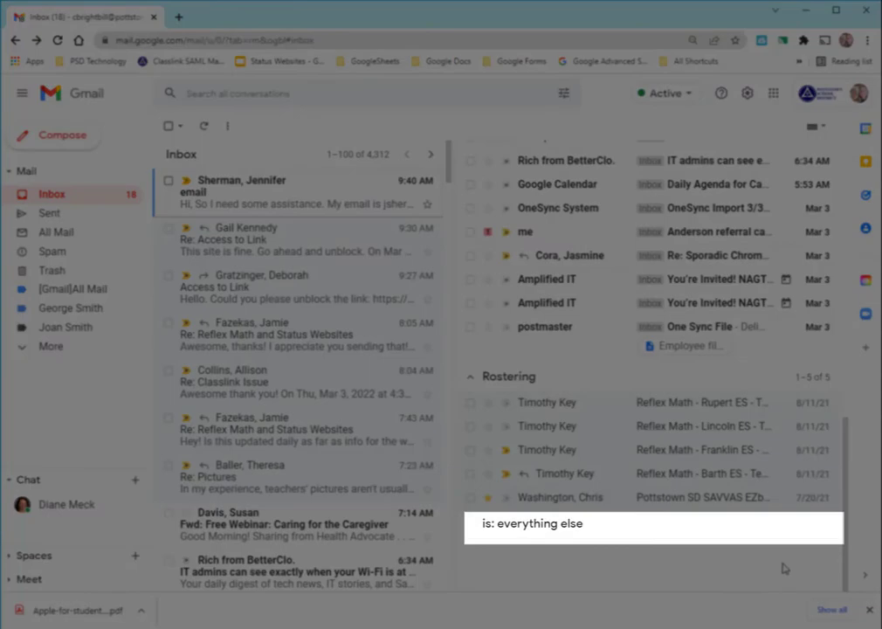
pyautogui.moveTo(572, 212)
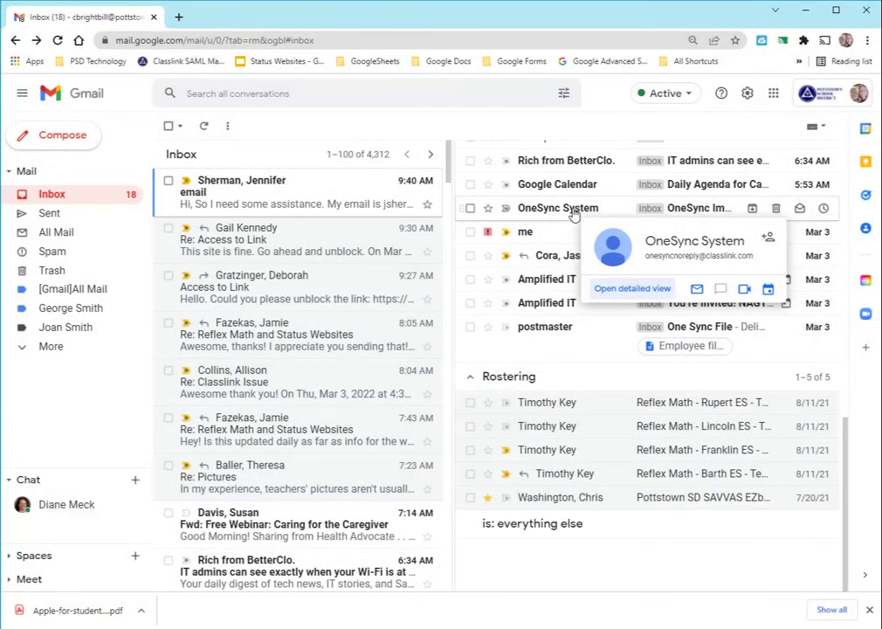